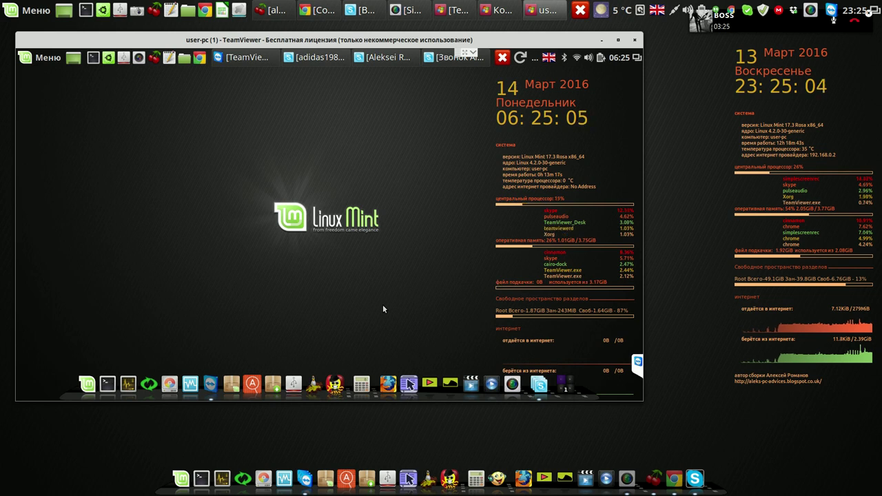
Step: Launch GParted on the remote desktop, authenticating with the account password, and place its window clear of the system monitor
{"action": "left_click", "coordinate": [169, 387]}
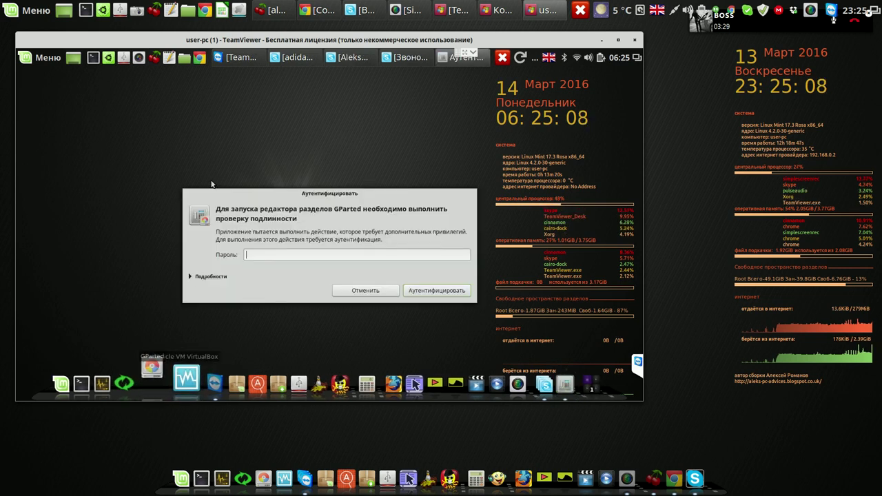
{"action": "type", "text": "••"}
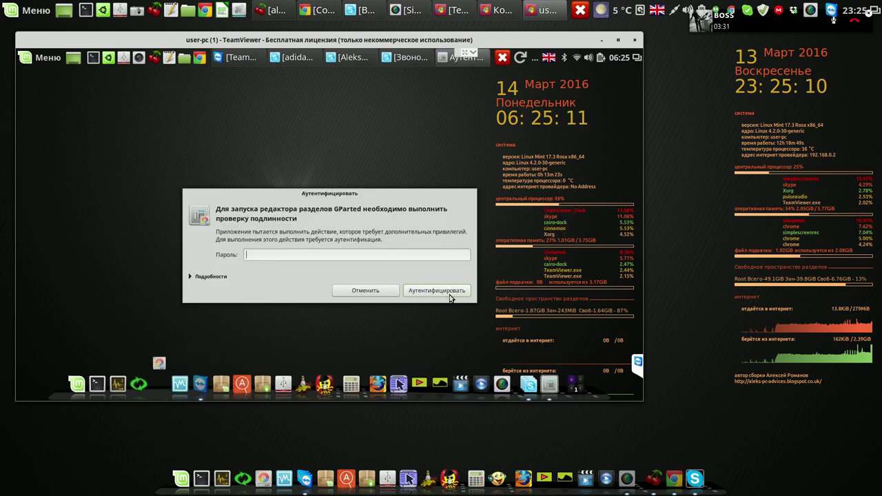
{"action": "left_click", "coordinate": [437, 290]}
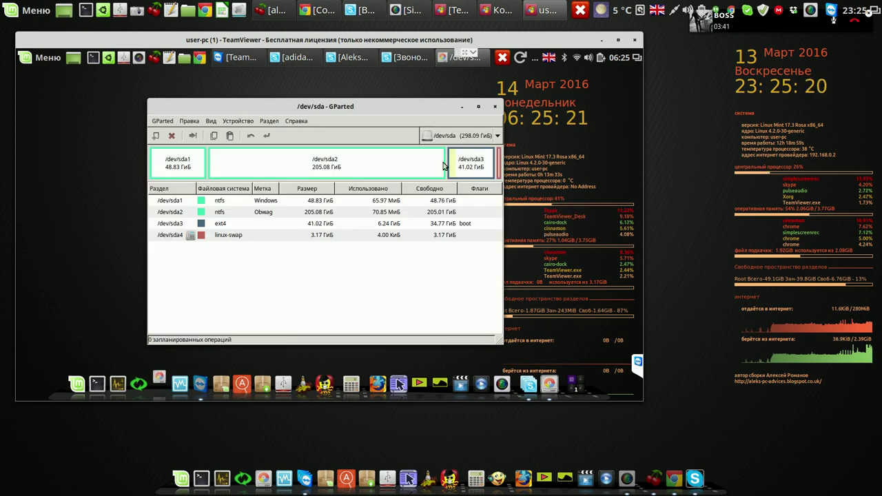
{"action": "left_click_drag", "start_coordinate": [405, 114], "coordinate": [363, 88]}
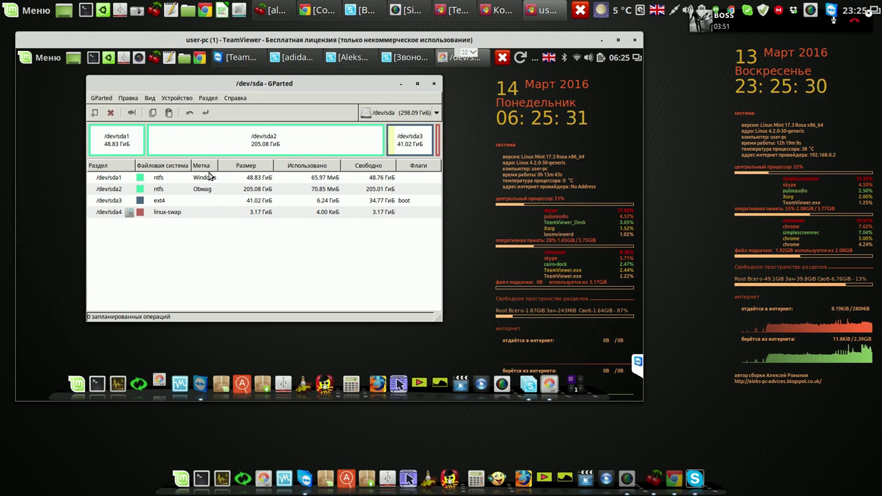
Step: View the device information for /dev/sda, hide it again and close GParted
{"action": "left_click", "coordinate": [150, 99]}
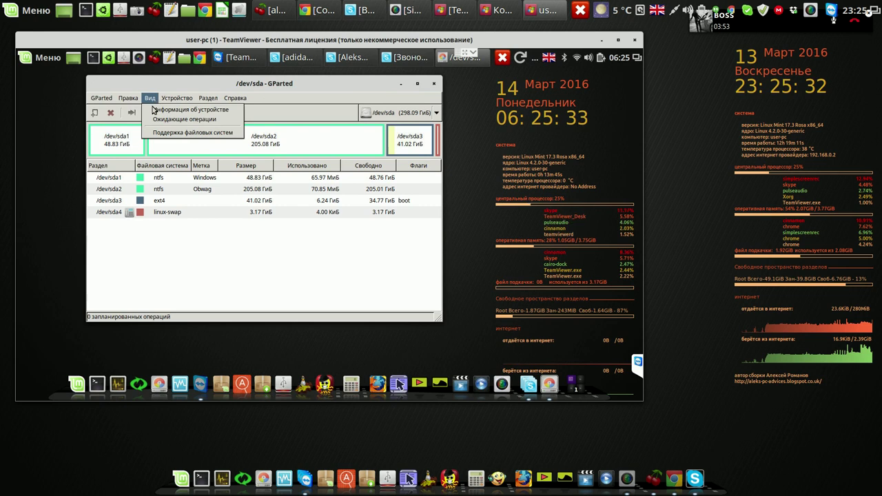
{"action": "left_click", "coordinate": [153, 110]}
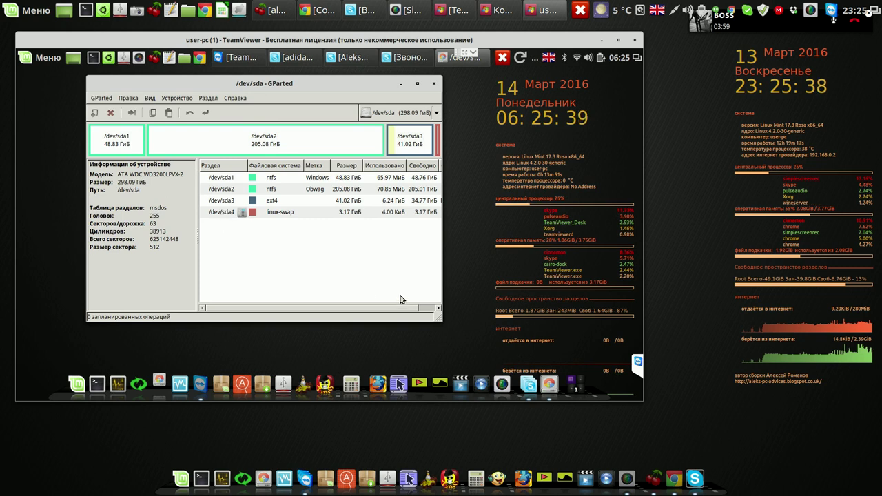
{"action": "left_click", "coordinate": [147, 100]}
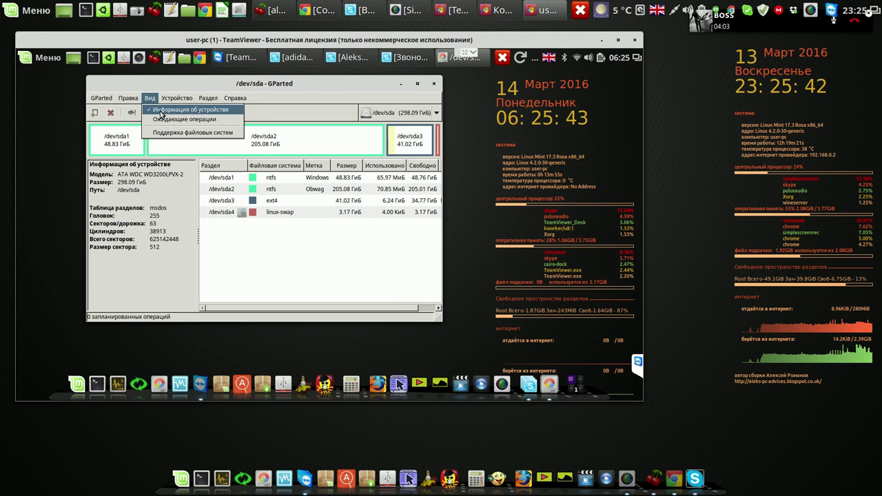
{"action": "left_click", "coordinate": [162, 114]}
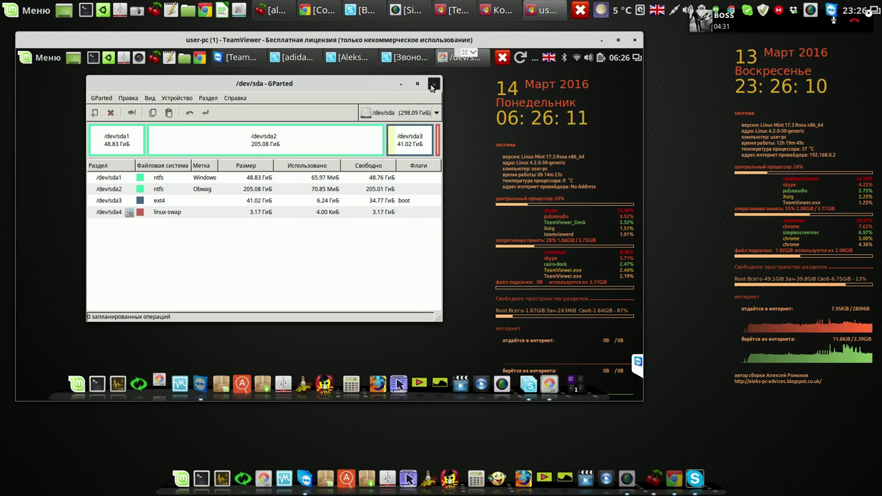
{"action": "left_click", "coordinate": [433, 84]}
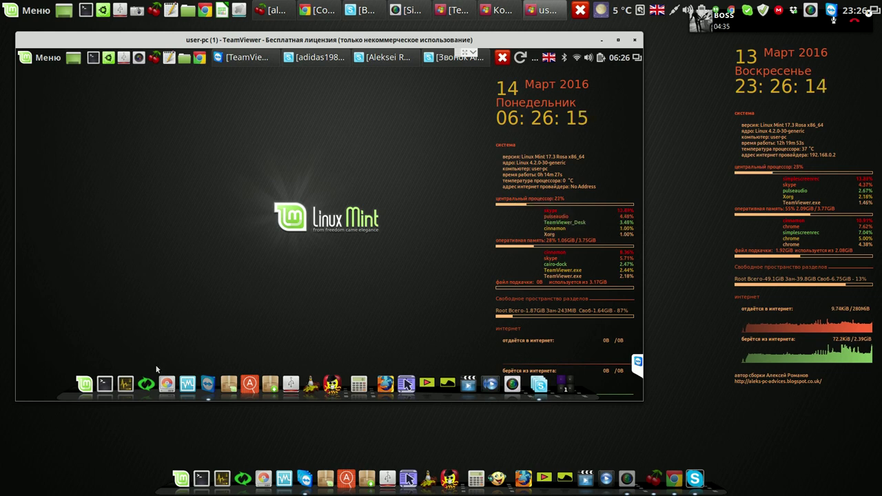
Step: Start a Systemback system install and submit the user's full name, login name, account and root passwords, and hostname pb-notebook
{"action": "left_click", "coordinate": [151, 383]}
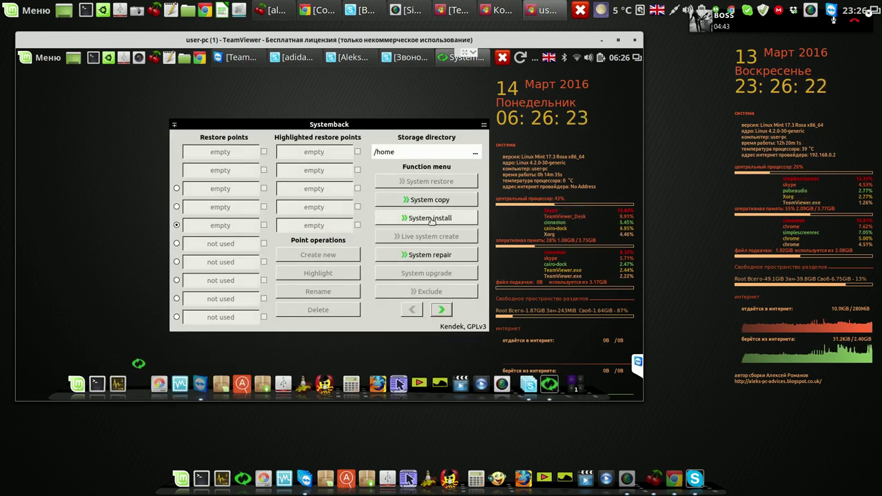
{"action": "left_click", "coordinate": [431, 219]}
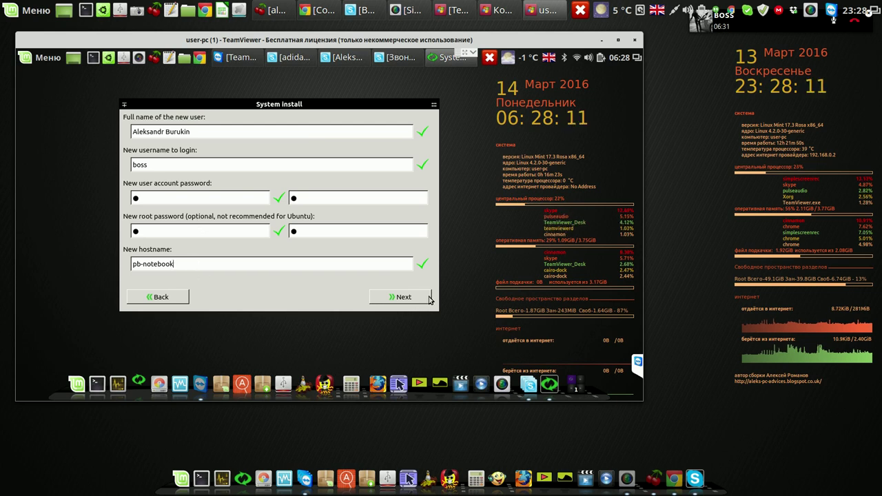
{"action": "left_click", "coordinate": [420, 299]}
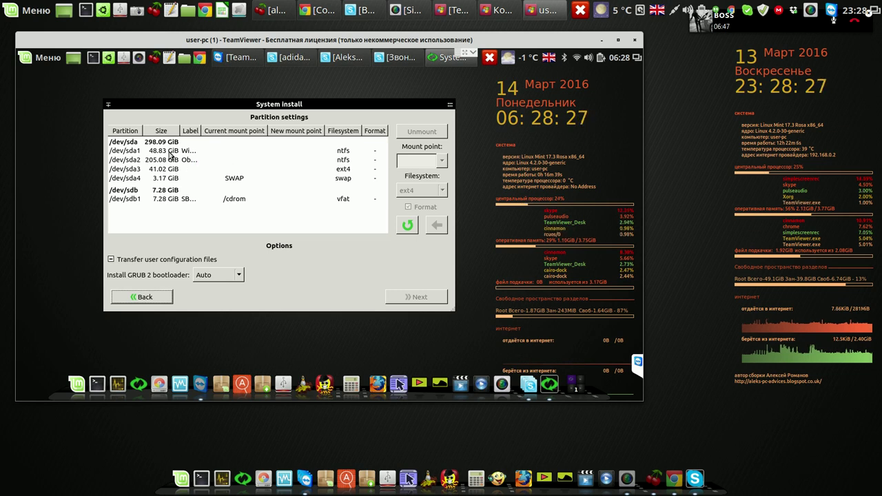
Step: Assign the root mount point / to partition /dev/sda3, formatted as ext4
{"action": "left_click", "coordinate": [164, 172]}
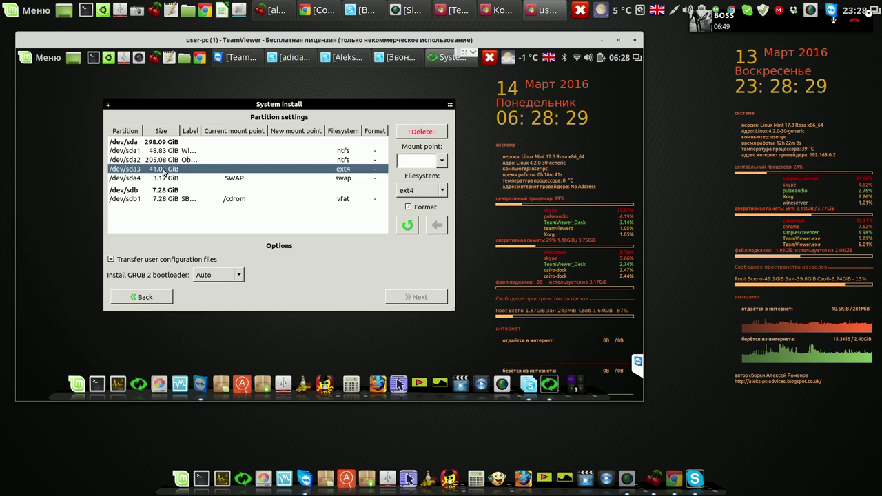
{"action": "left_click", "coordinate": [442, 161]}
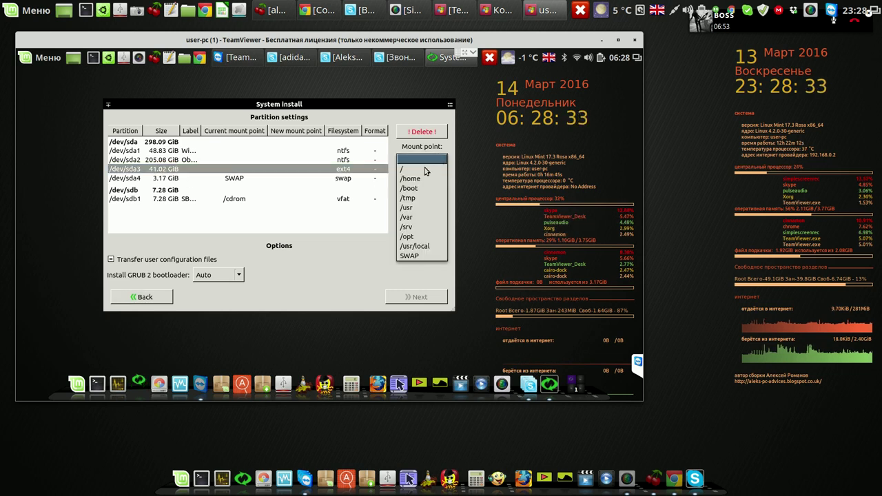
{"action": "left_click", "coordinate": [423, 170]}
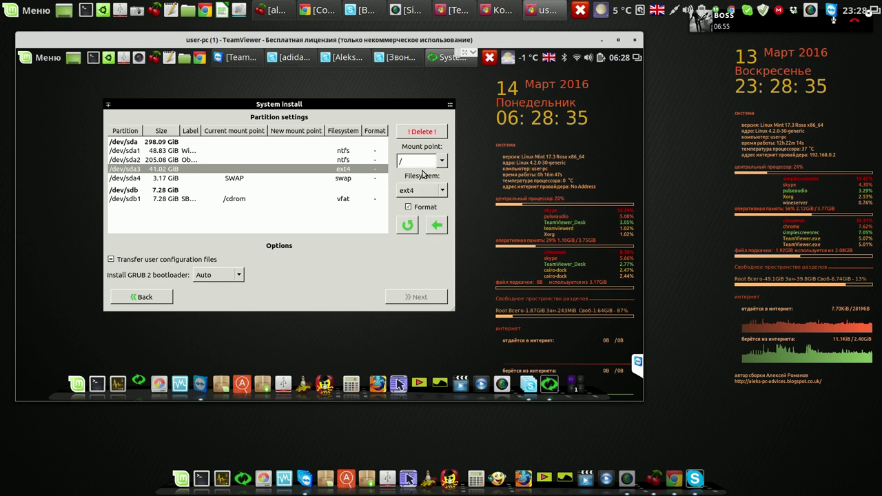
{"action": "left_click", "coordinate": [435, 226]}
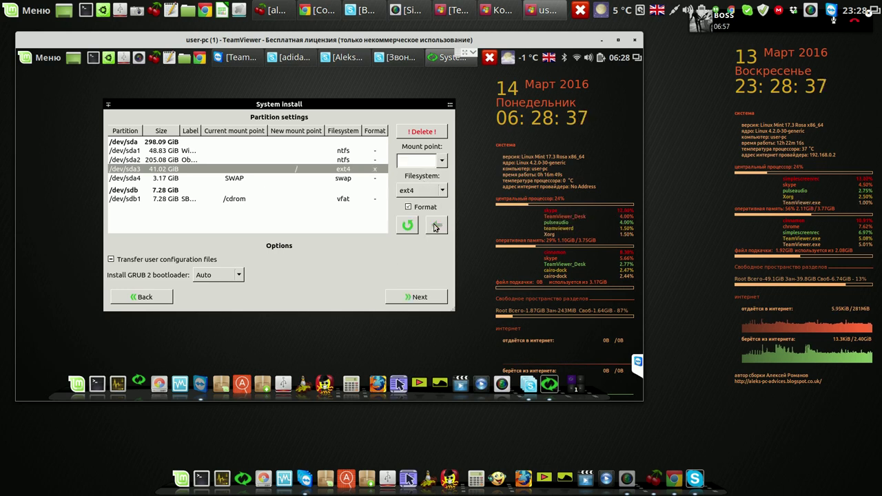
Step: Choose SWAP as the mount point for /dev/sda4 and start installing the system from the Live image
{"action": "left_click", "coordinate": [351, 179]}
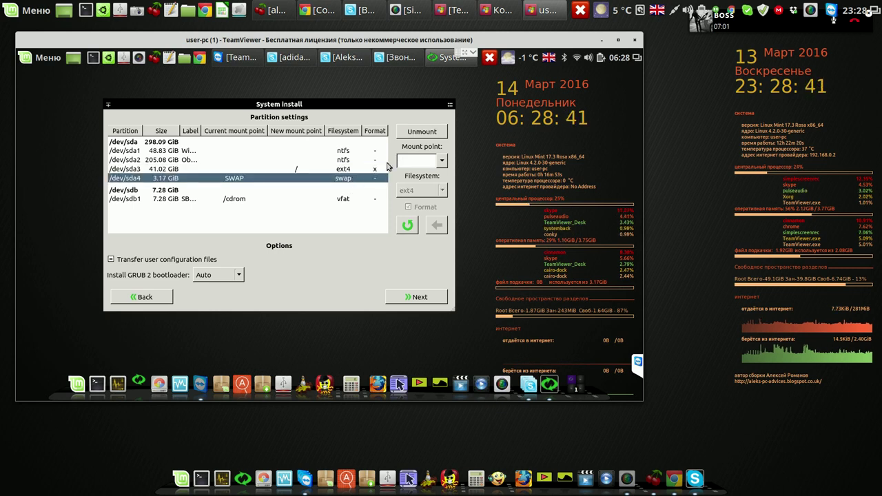
{"action": "left_click", "coordinate": [441, 163]}
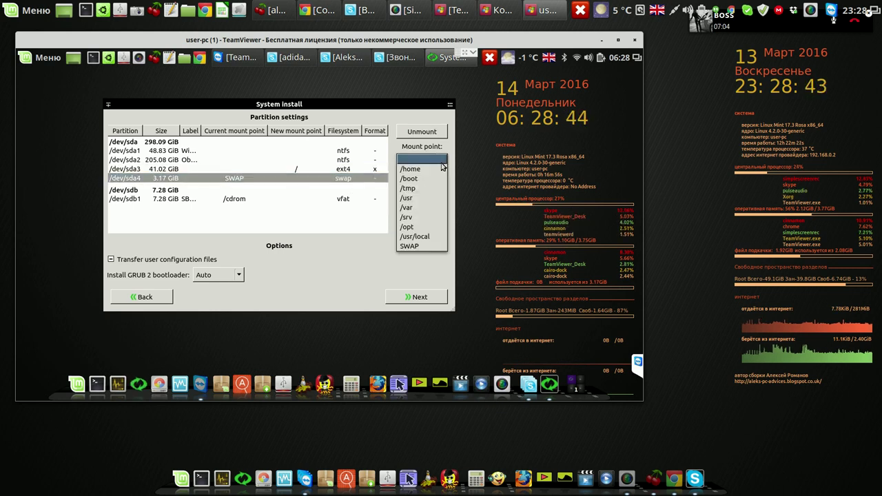
{"action": "left_click", "coordinate": [422, 246]}
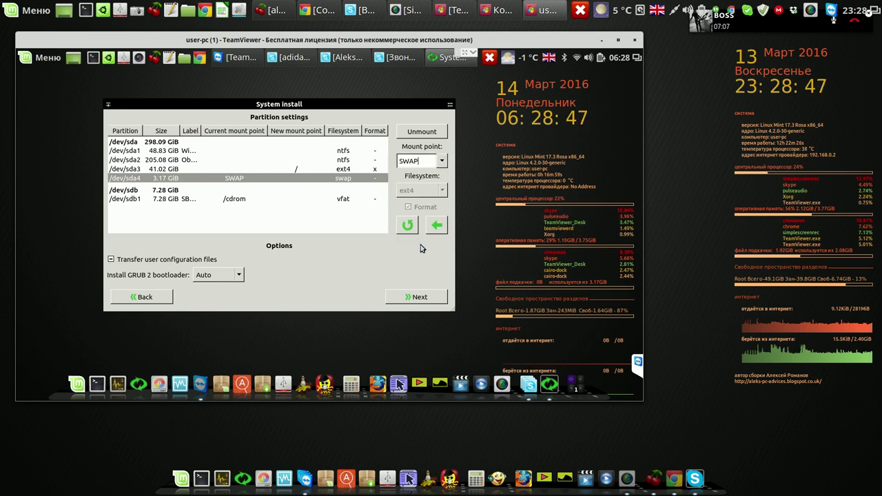
{"action": "left_click", "coordinate": [421, 297]}
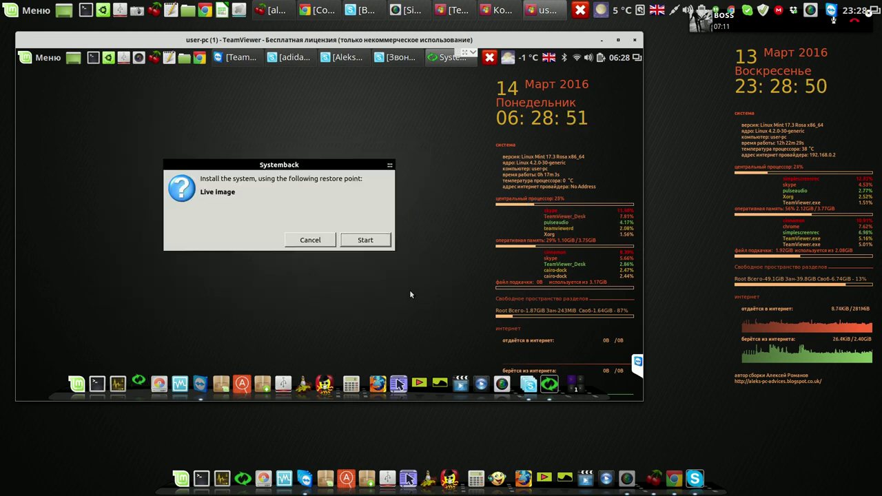
{"action": "left_click", "coordinate": [373, 241]}
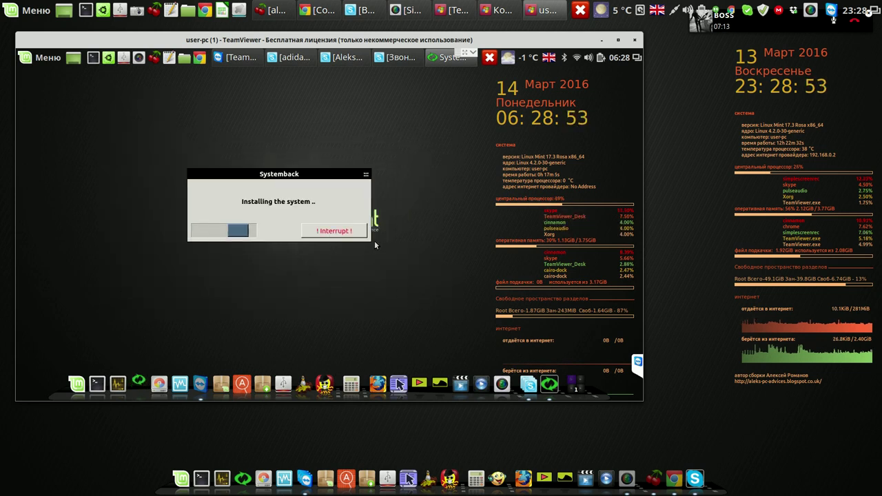
Step: Arrange a small blank gedit document beside the installation progress window and write 6-32 in it
{"action": "left_click_drag", "start_coordinate": [393, 127], "coordinate": [461, 101]}
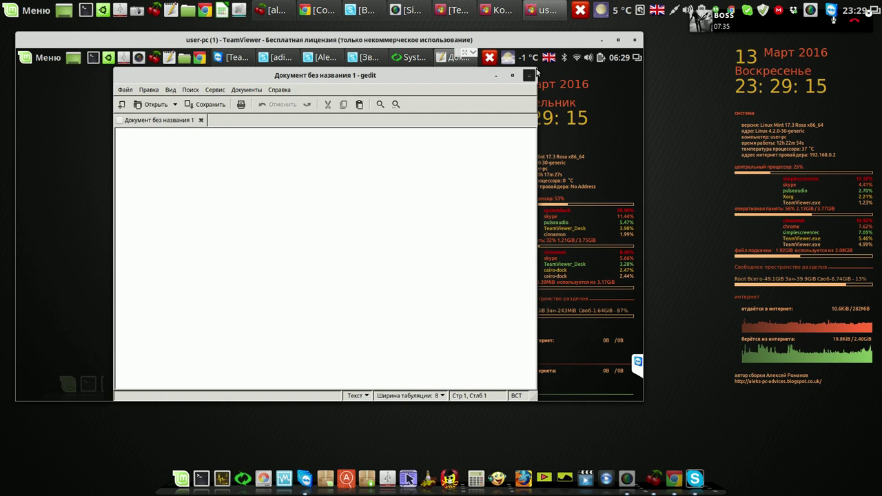
{"action": "left_click_drag", "start_coordinate": [492, 113], "coordinate": [280, 300]}
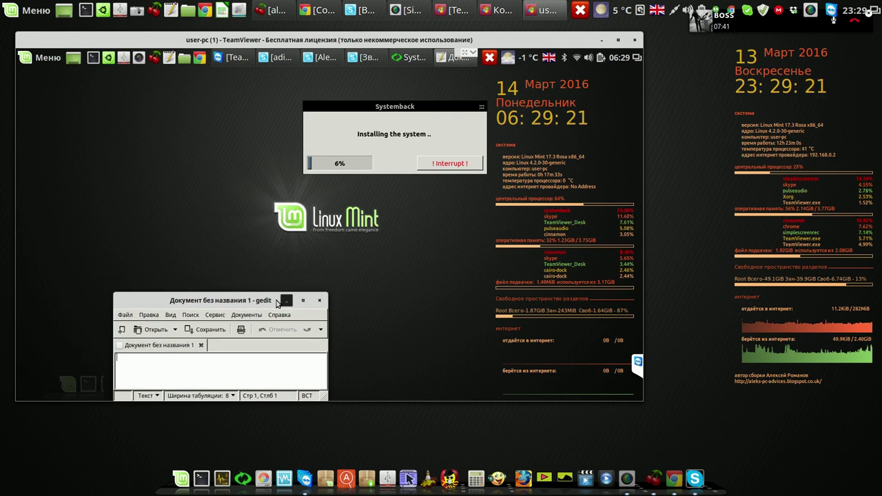
{"action": "left_click_drag", "start_coordinate": [181, 203], "coordinate": [207, 113]}
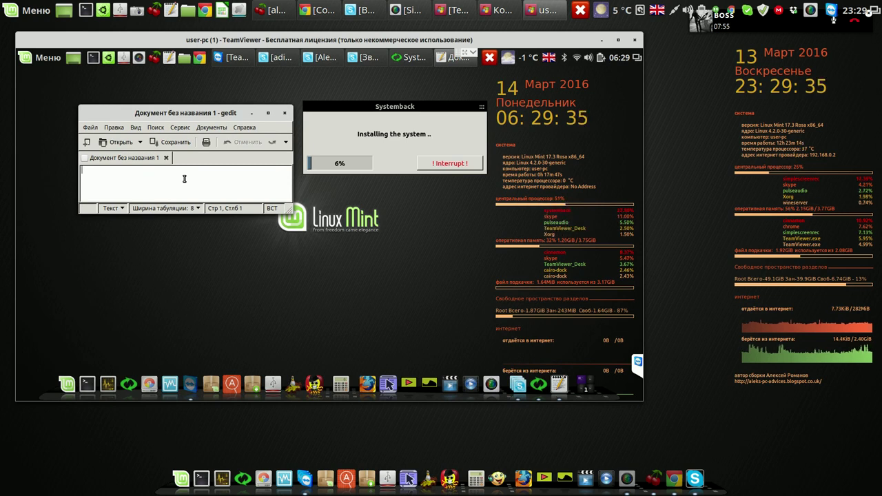
{"action": "type", "text": "6-"}
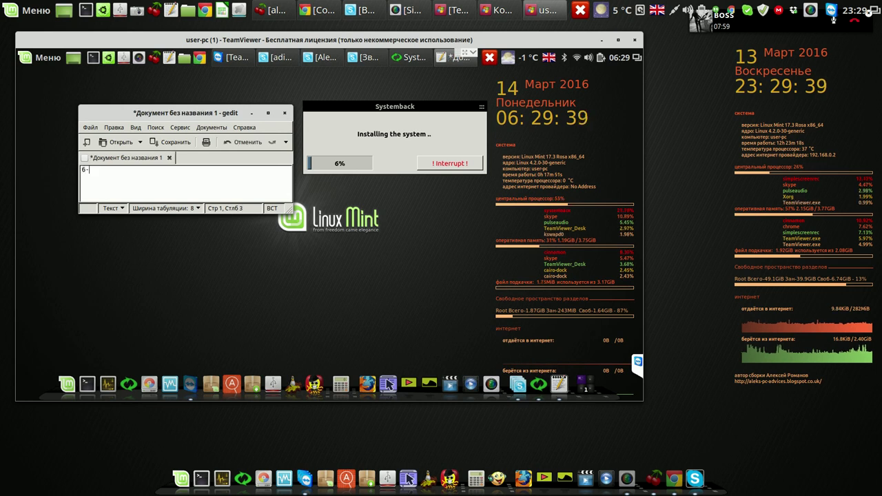
{"action": "type", "text": "2"}
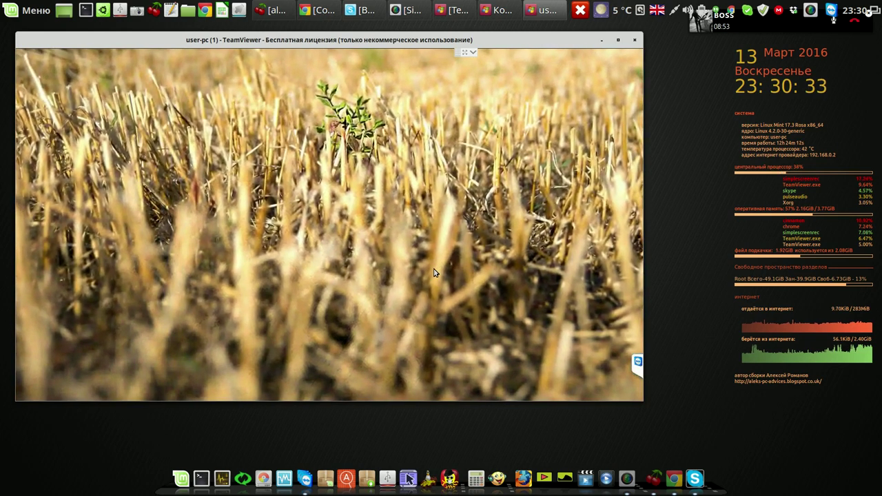
Step: Dismiss the install completion message and close the gedit document without saving it
{"action": "mouse_move", "coordinate": [433, 268]}
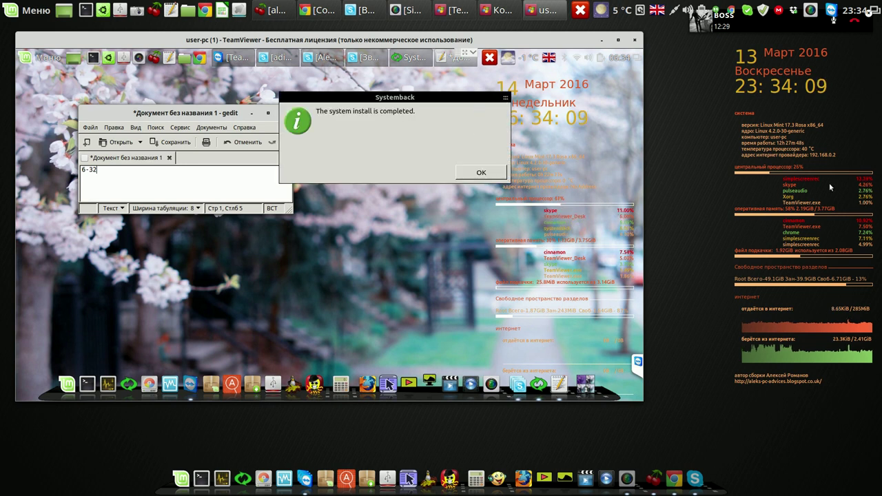
{"action": "left_click", "coordinate": [480, 177]}
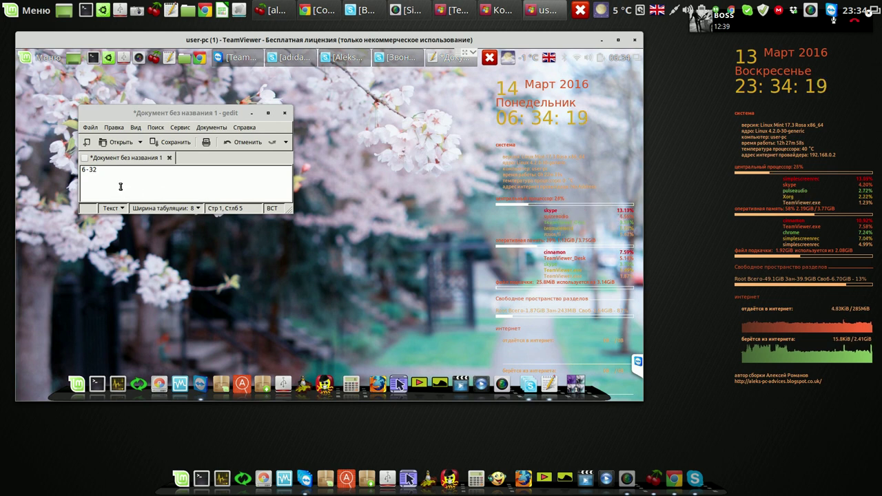
{"action": "left_click", "coordinate": [284, 116]}
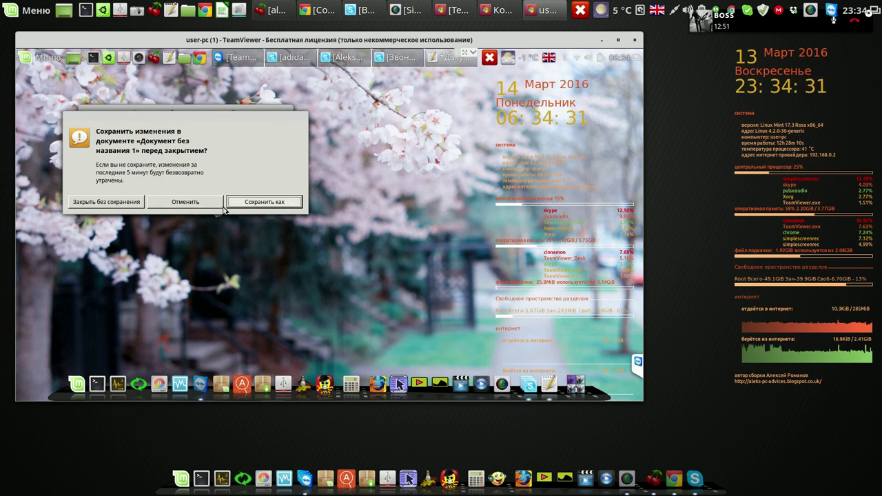
{"action": "left_click", "coordinate": [127, 204]}
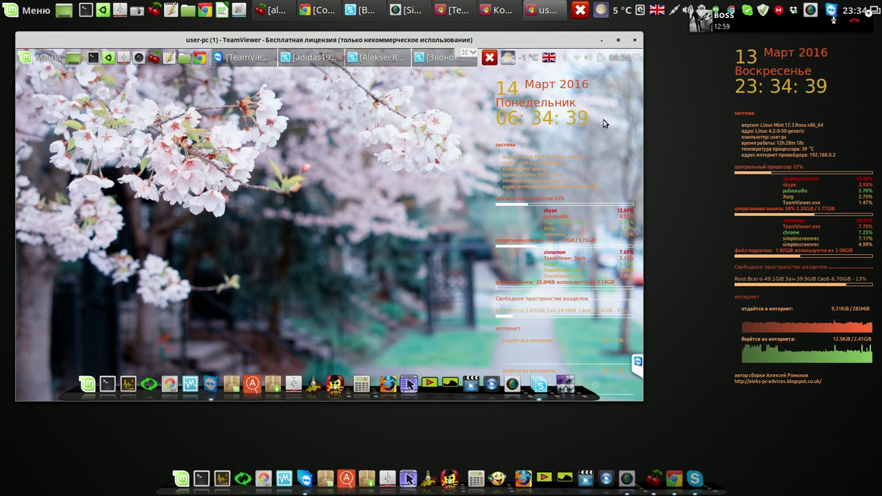
Step: Close the TeamViewer remote session window for user-pc
{"action": "left_click", "coordinate": [634, 42]}
{"action": "left_click", "coordinate": [634, 42]}
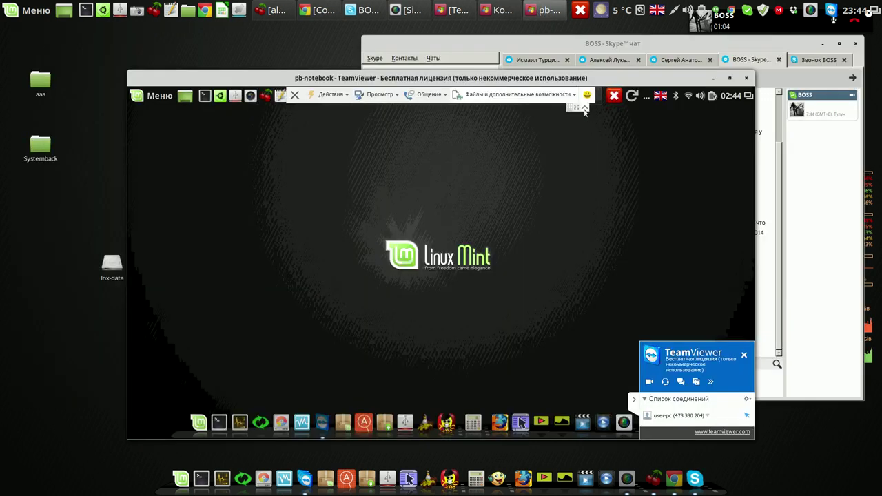
Step: Enable display of the remote machine's cursor in the pb-notebook session, reposition its window, and mark the mail notification as read
{"action": "left_click", "coordinate": [337, 97]}
{"action": "mouse_move", "coordinate": [378, 94]}
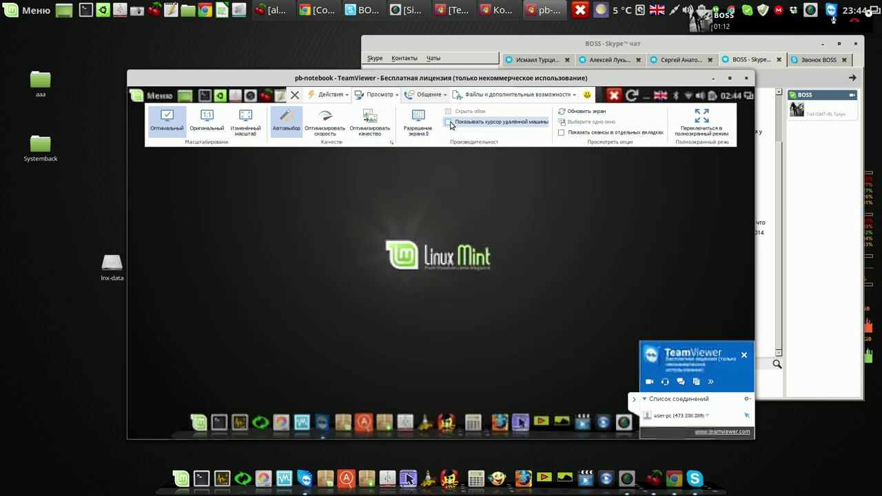
{"action": "left_click", "coordinate": [449, 122]}
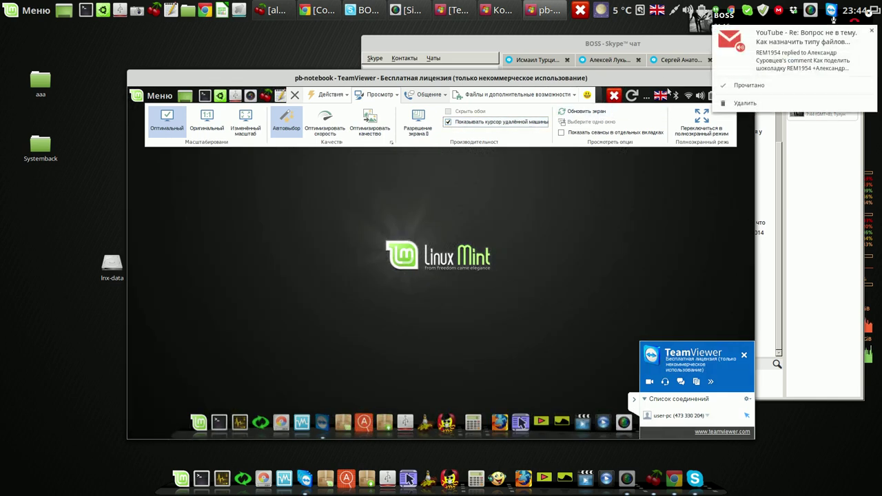
{"action": "left_click_drag", "start_coordinate": [647, 80], "coordinate": [567, 62]}
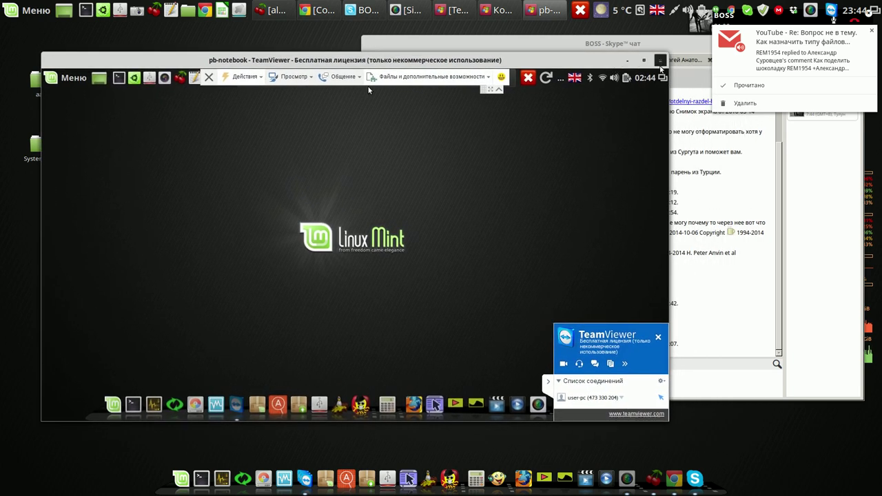
{"action": "left_click", "coordinate": [755, 86]}
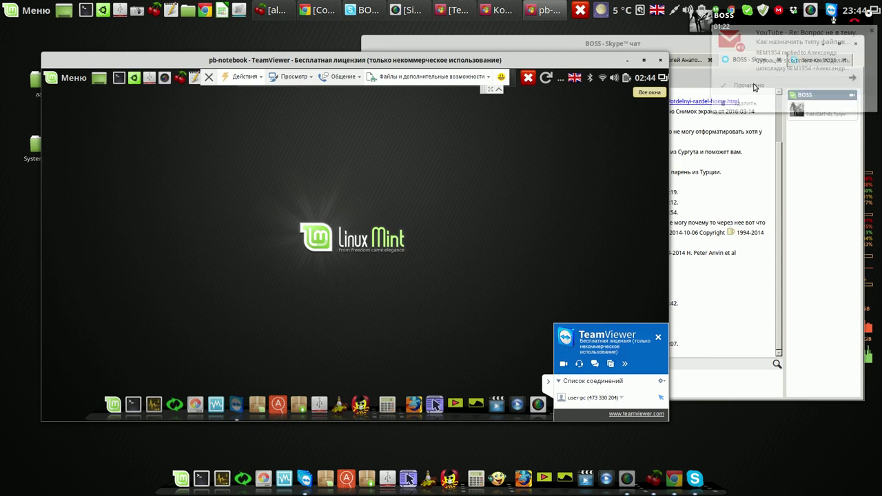
Step: Collapse the TeamViewer side panel and session toolbar, minimize the Skype chat, and move the pb-notebook window to the desktop's upper-left area
{"action": "left_click", "coordinate": [549, 383]}
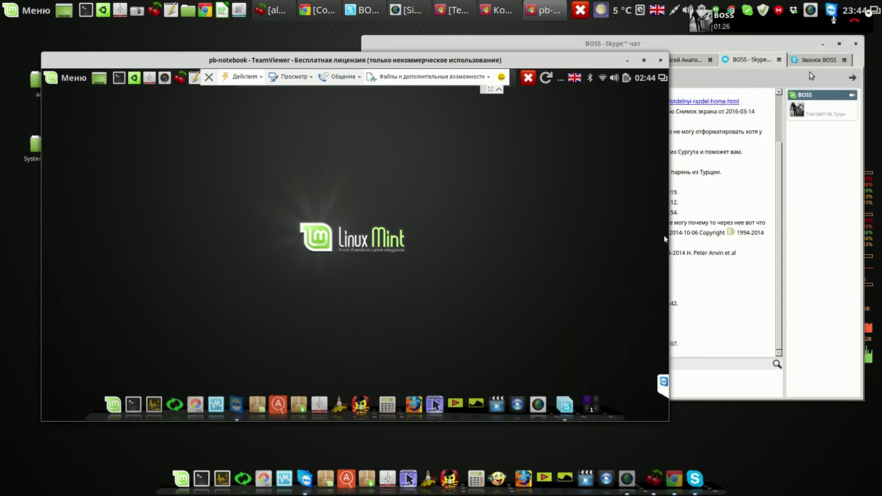
{"action": "left_click", "coordinate": [825, 47]}
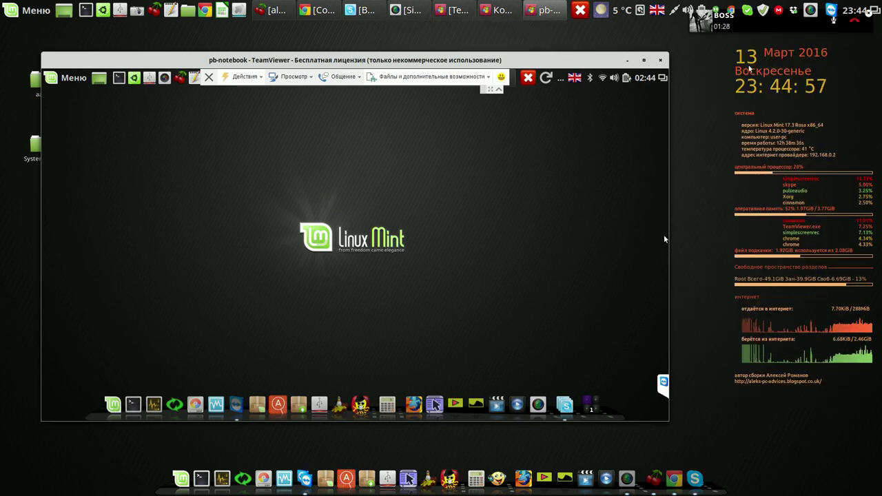
{"action": "left_click_drag", "start_coordinate": [582, 62], "coordinate": [551, 40]}
{"action": "left_click", "coordinate": [466, 69]}
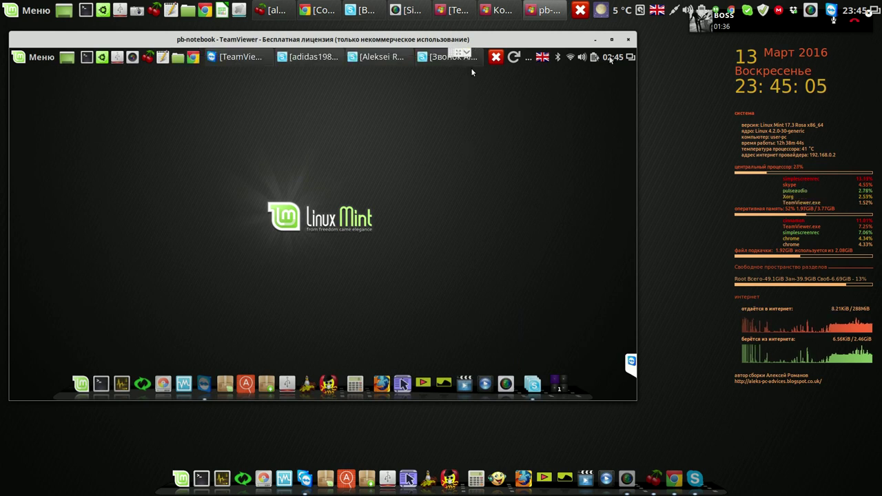
Step: Open the remote notebook's date and time settings and unlock them with the account password
{"action": "left_click", "coordinate": [609, 58]}
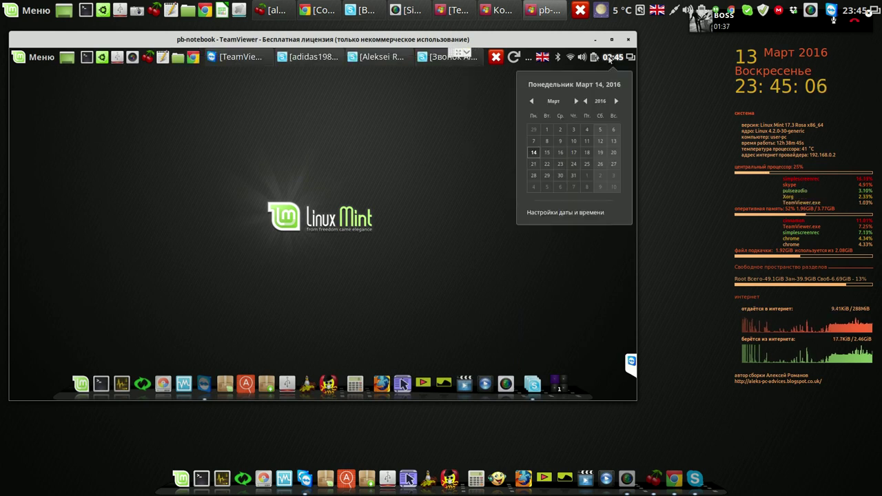
{"action": "left_click", "coordinate": [568, 215]}
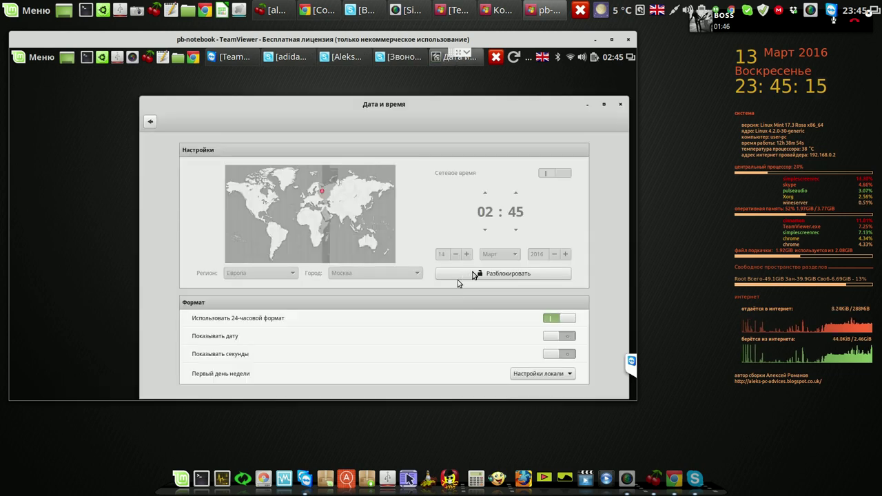
{"action": "left_click", "coordinate": [479, 275]}
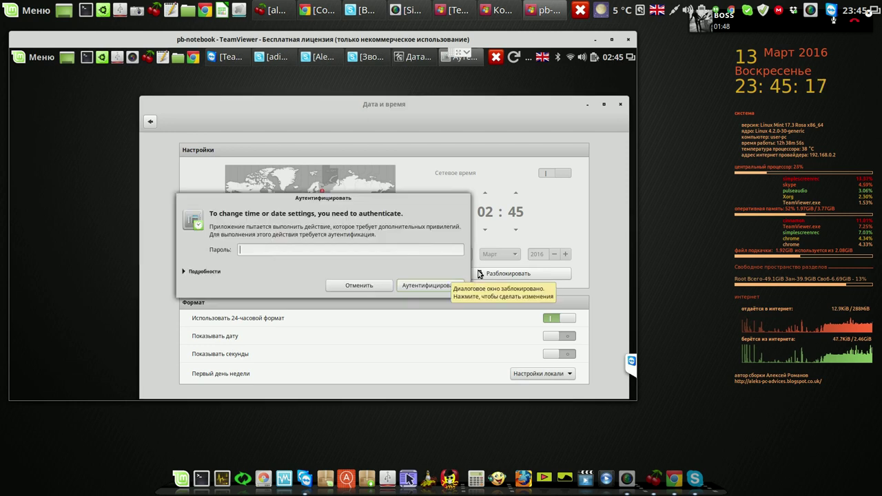
{"action": "type", "text": "1"}
{"action": "key", "text": "Return"}
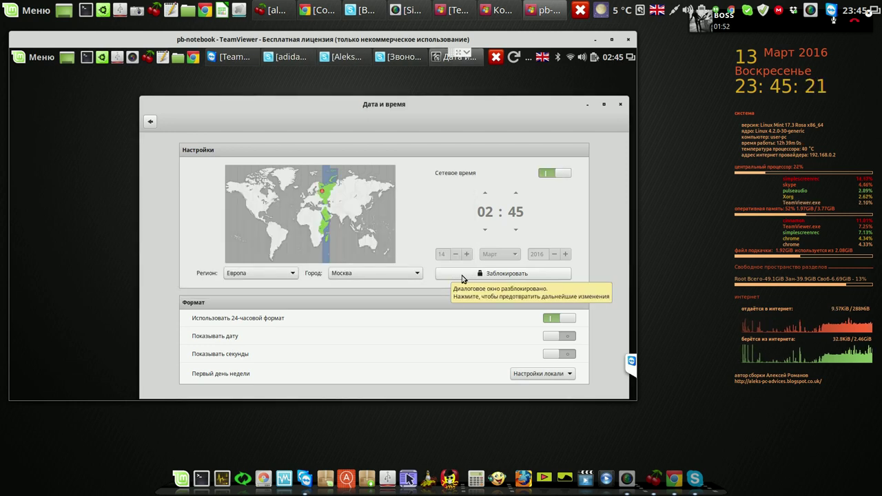
Step: Set the remote notebook's time zone to region Азия, city Chita on the map, and lock and close the date and time settings
{"action": "left_click", "coordinate": [416, 277]}
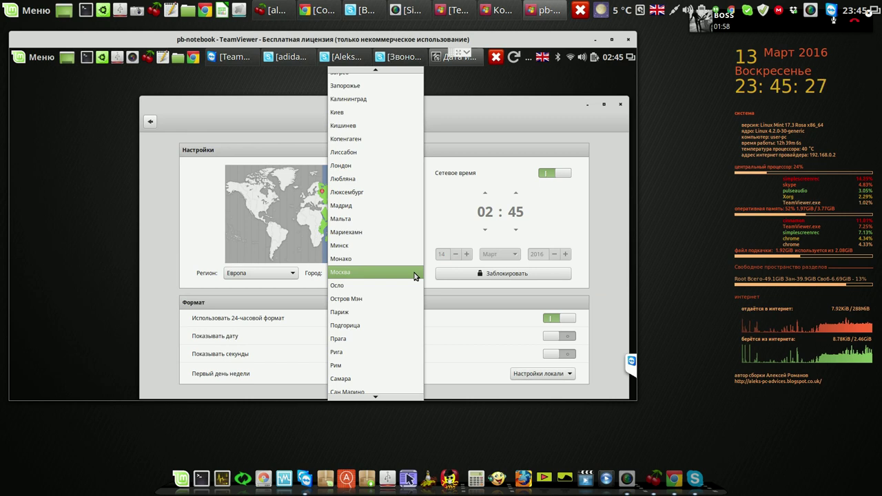
{"action": "left_click", "coordinate": [478, 115]}
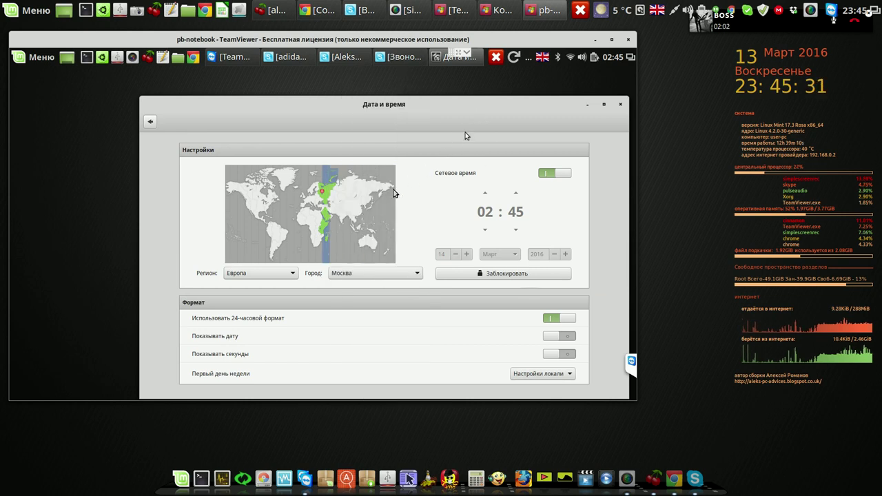
{"action": "left_click", "coordinate": [337, 195]}
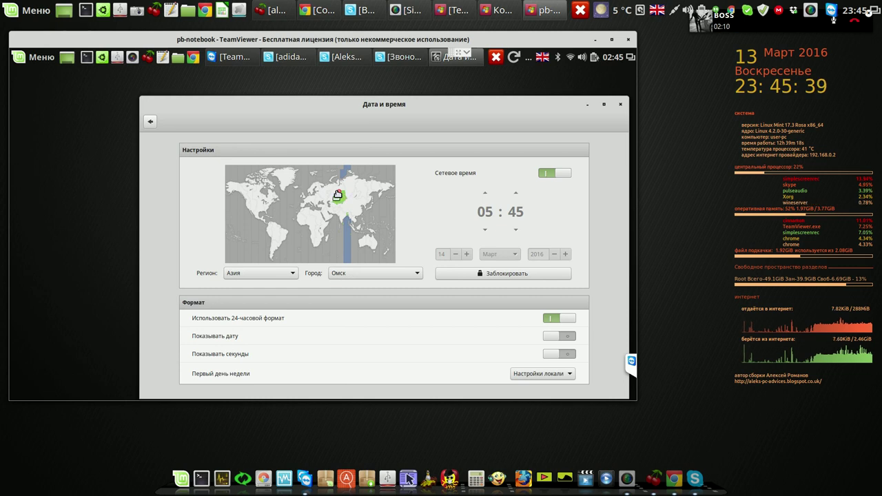
{"action": "left_click", "coordinate": [348, 193]}
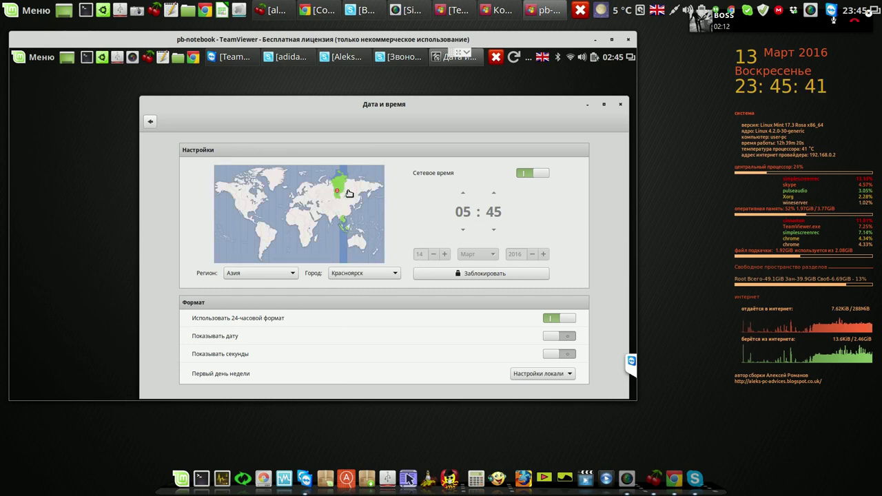
{"action": "left_click", "coordinate": [357, 196]}
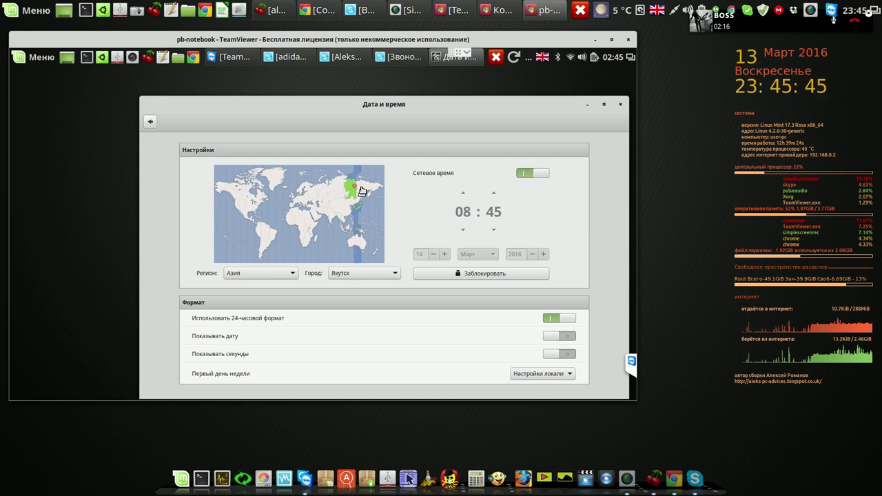
{"action": "left_click", "coordinate": [361, 188]}
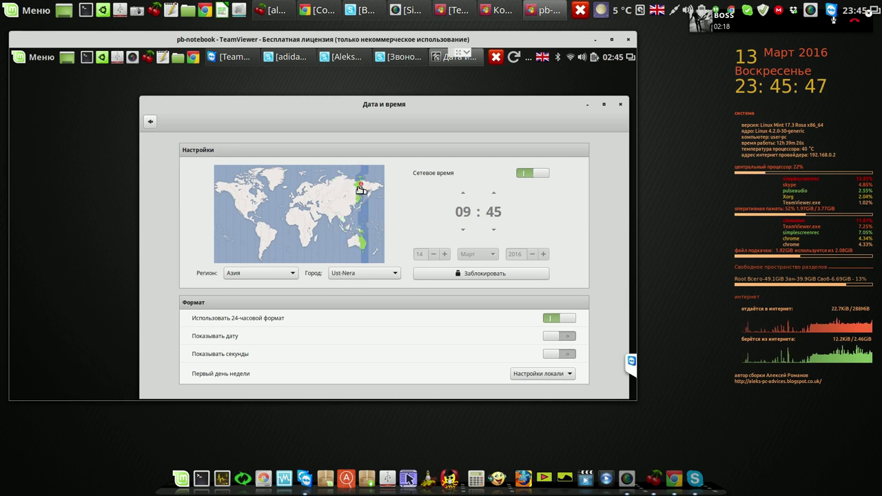
{"action": "left_click", "coordinate": [353, 189]}
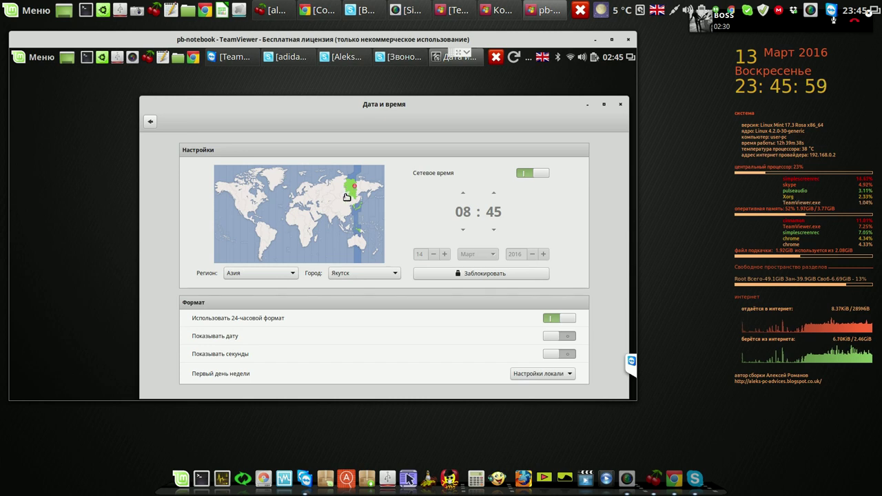
{"action": "left_click", "coordinate": [347, 197]}
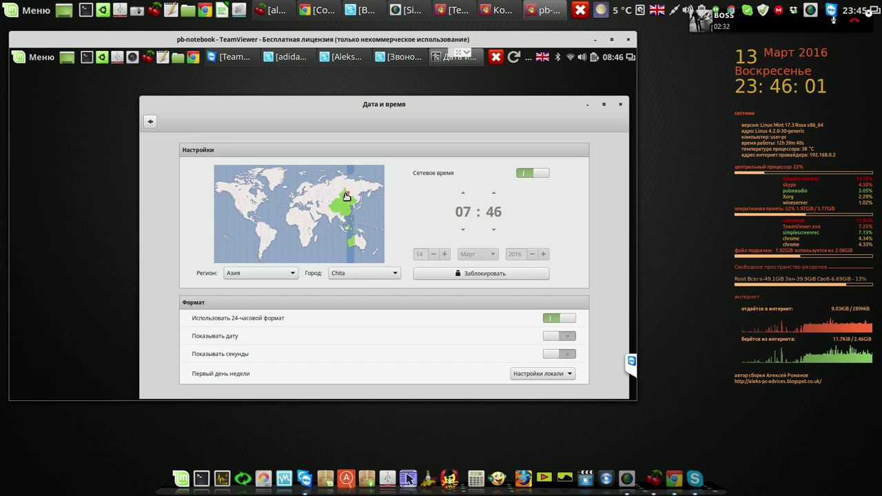
{"action": "left_click", "coordinate": [492, 272]}
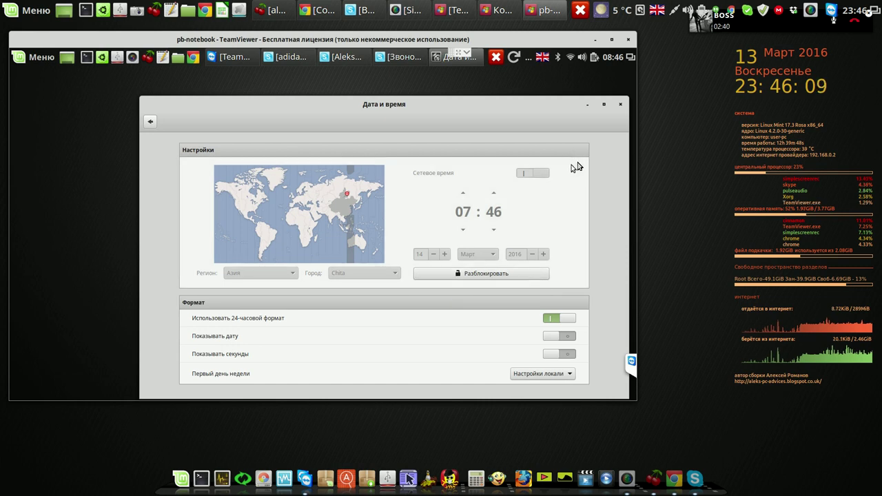
{"action": "left_click", "coordinate": [620, 106]}
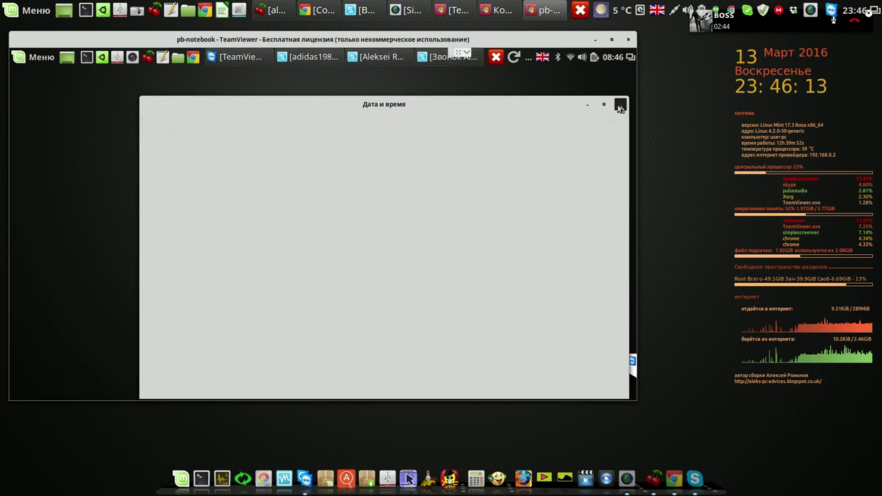
Step: Launch the location lookup from the weather applet's settings, unlocking the Chrome profile and restoring its previous pages
{"action": "right_click", "coordinate": [515, 59]}
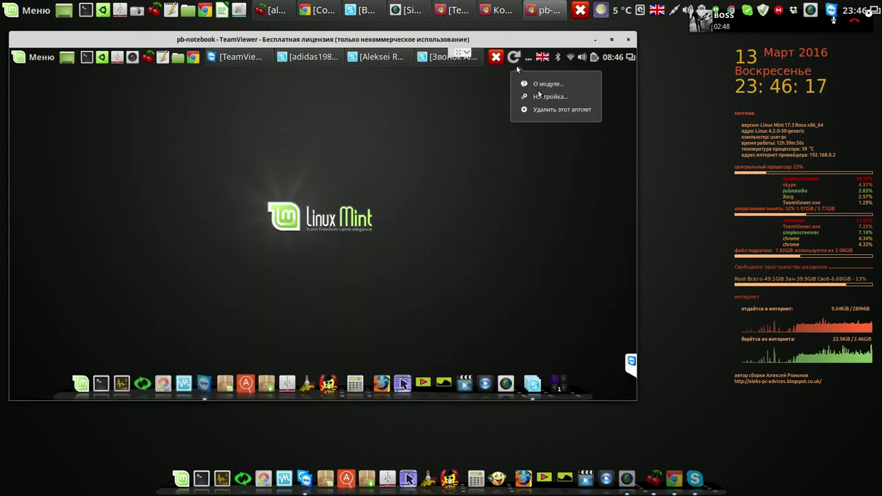
{"action": "left_click", "coordinate": [539, 98]}
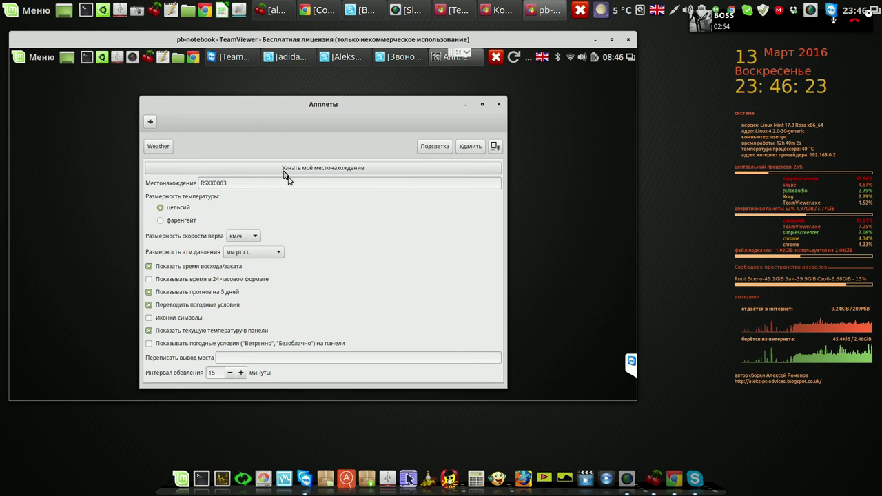
{"action": "left_click", "coordinate": [284, 172]}
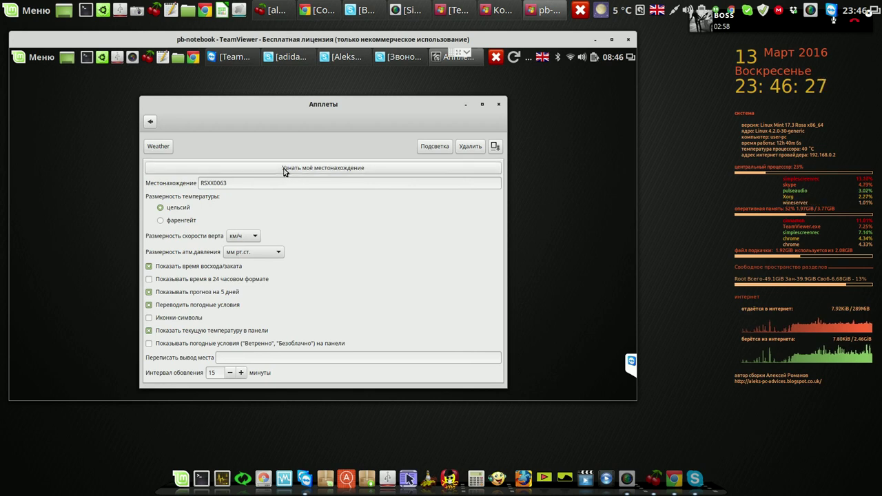
{"action": "left_click", "coordinate": [285, 171]}
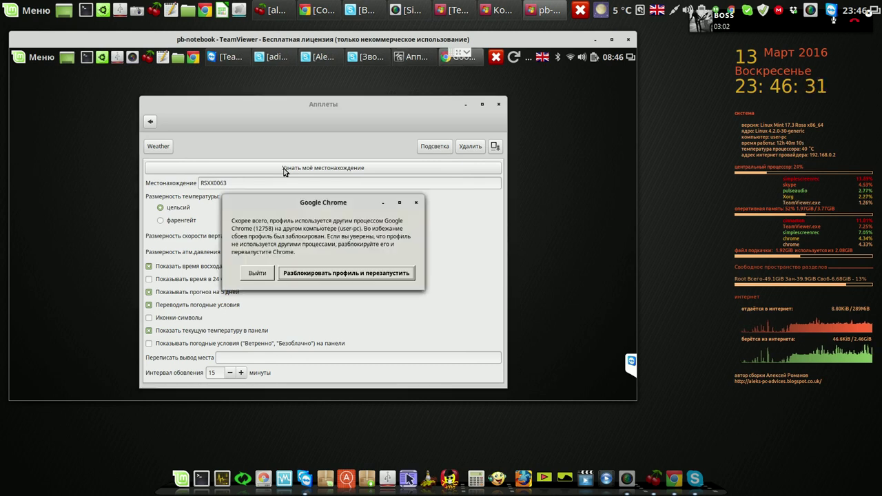
{"action": "left_click", "coordinate": [337, 274]}
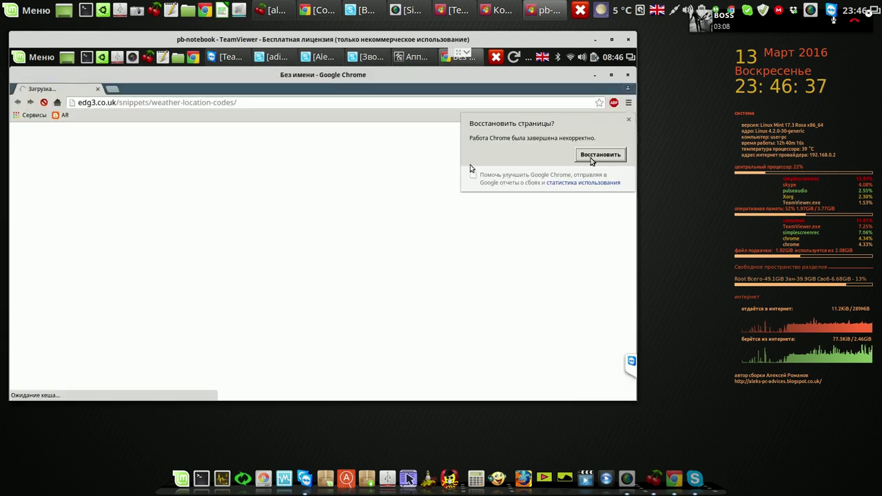
{"action": "left_click", "coordinate": [590, 159]}
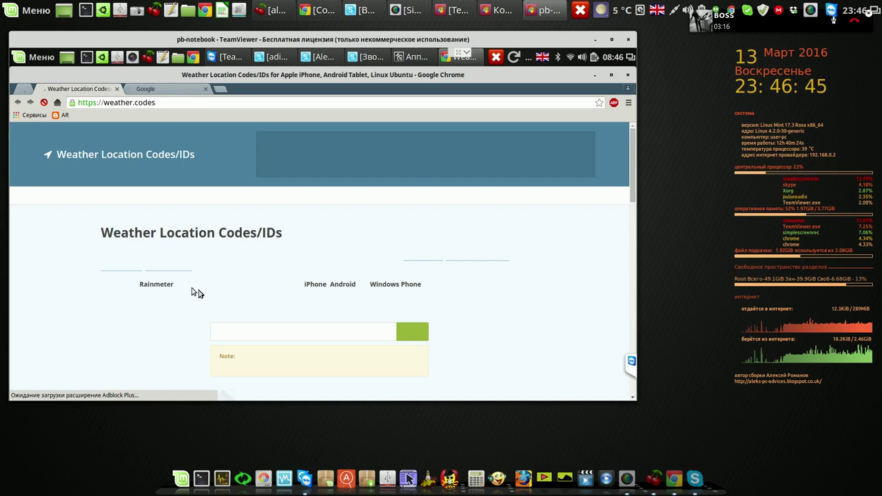
Step: Search the Weather Location Codes site for Tulun and decline the page translation
{"action": "left_click", "coordinate": [278, 343]}
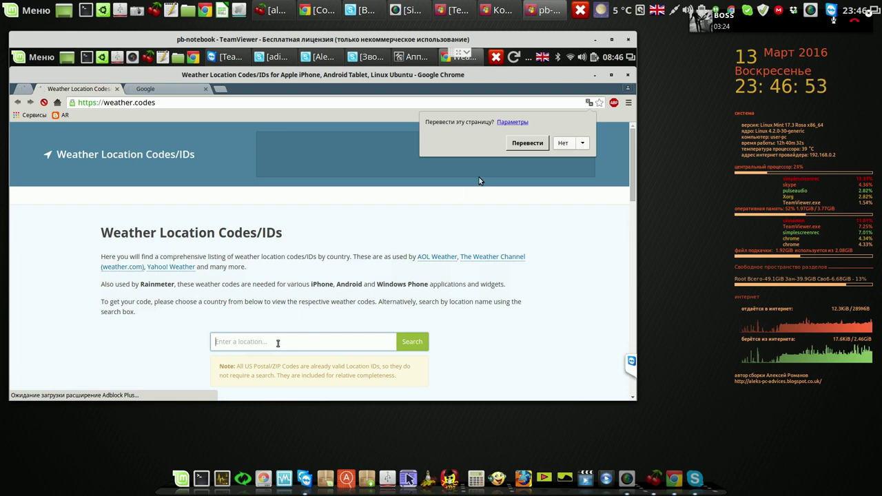
{"action": "type", "text": "Tulun"}
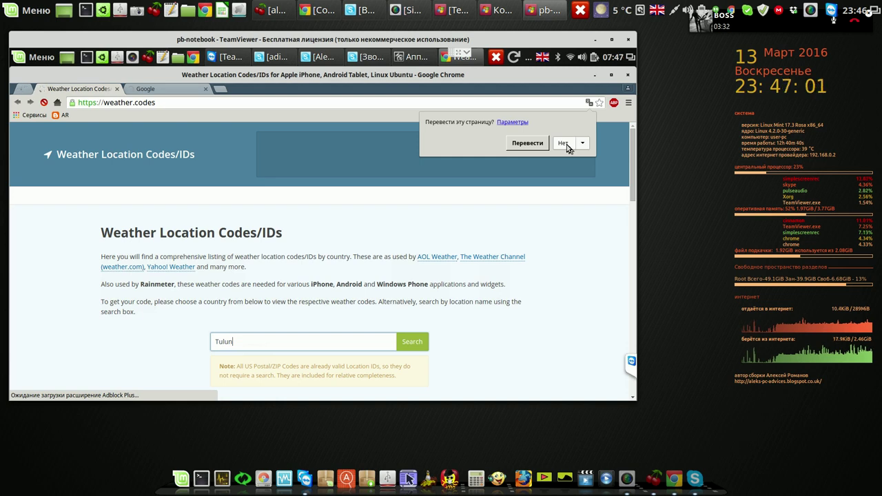
{"action": "left_click", "coordinate": [408, 345]}
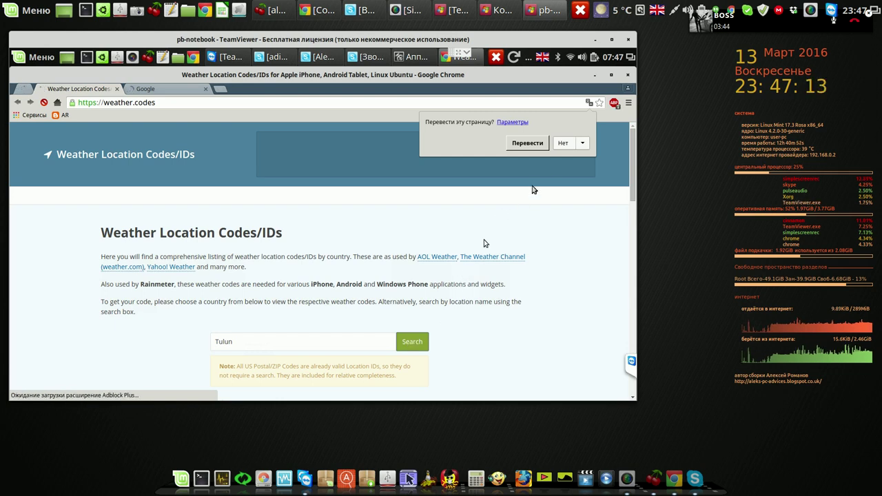
{"action": "left_click", "coordinate": [563, 145]}
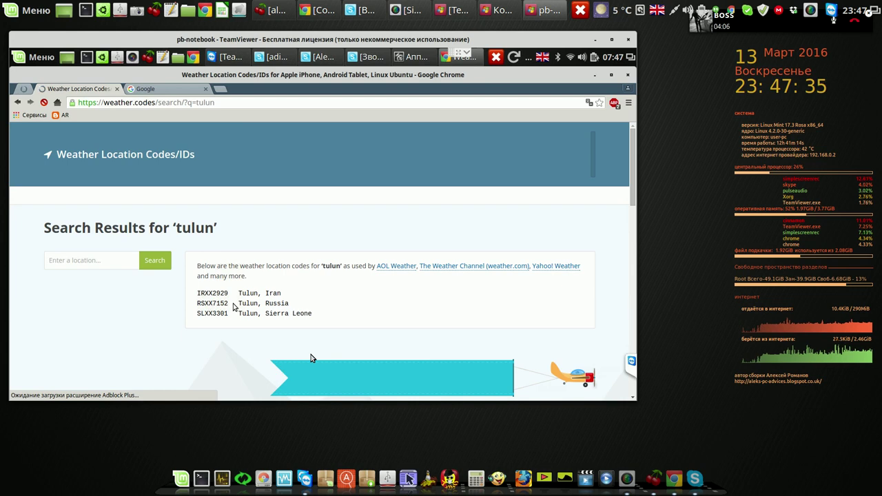
Step: Copy the weather location code RSXX7152 for Tulun, Russia from the search results
{"action": "left_click_drag", "start_coordinate": [226, 307], "coordinate": [204, 307]}
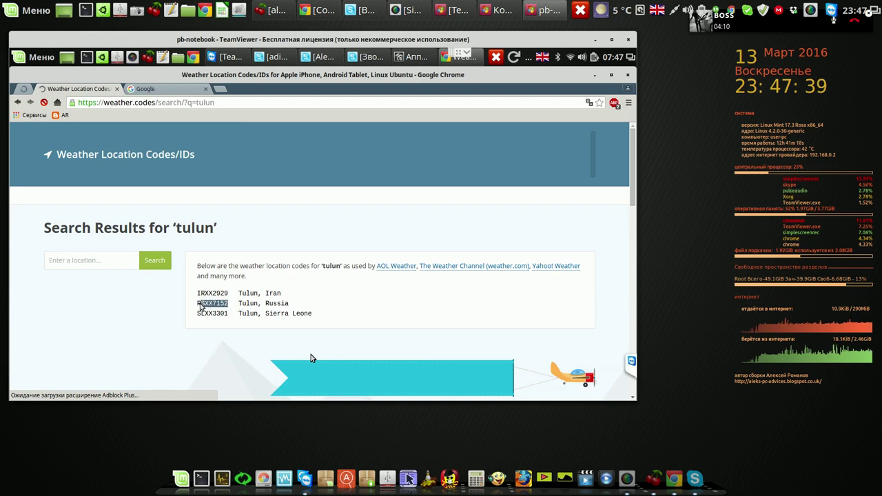
{"action": "right_click", "coordinate": [198, 306]}
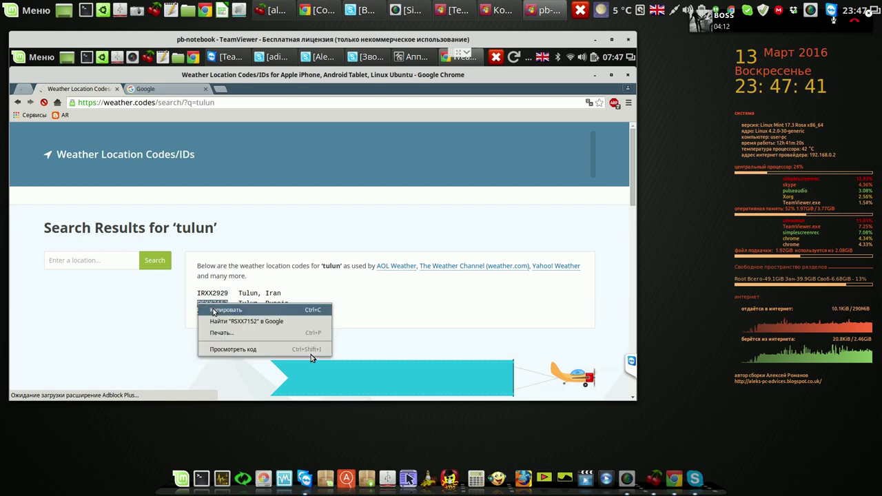
{"action": "left_click", "coordinate": [212, 309]}
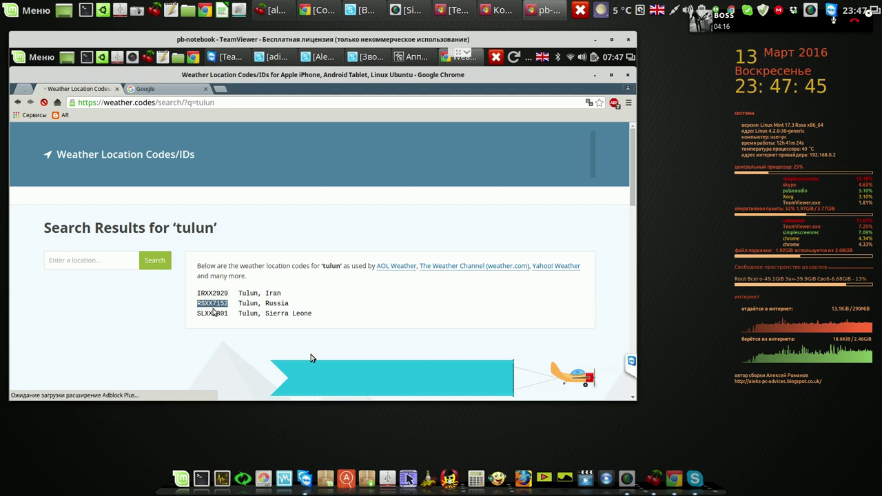
Step: Replace the weather applet's location with the copied code RSXX7152, close its settings, and open the forecast popup
{"action": "left_click", "coordinate": [596, 75]}
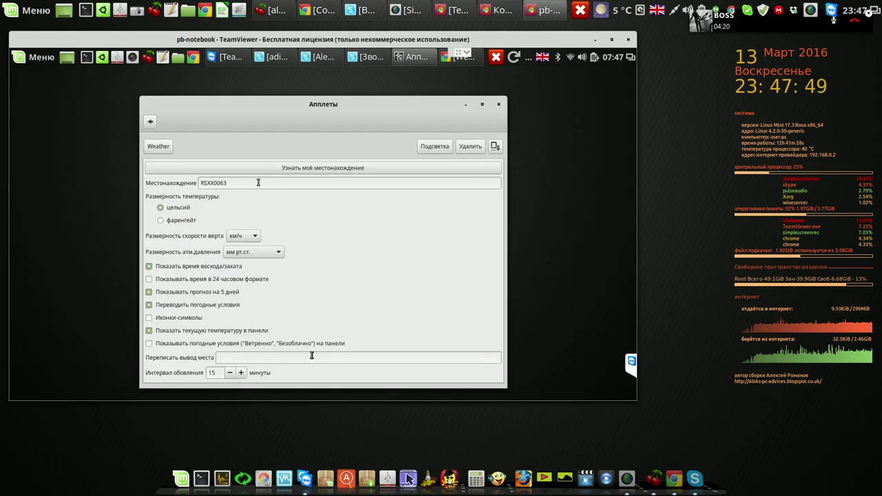
{"action": "double_click", "coordinate": [259, 182]}
{"action": "right_click", "coordinate": [258, 183]}
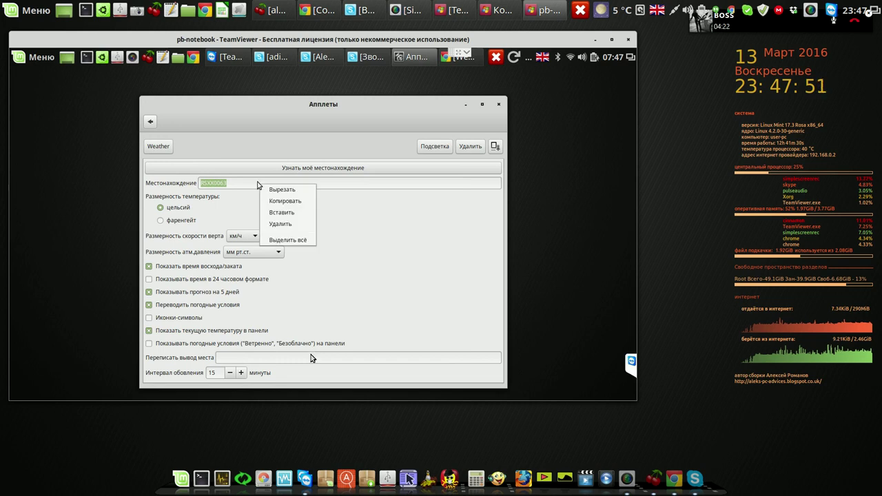
{"action": "left_click", "coordinate": [275, 213]}
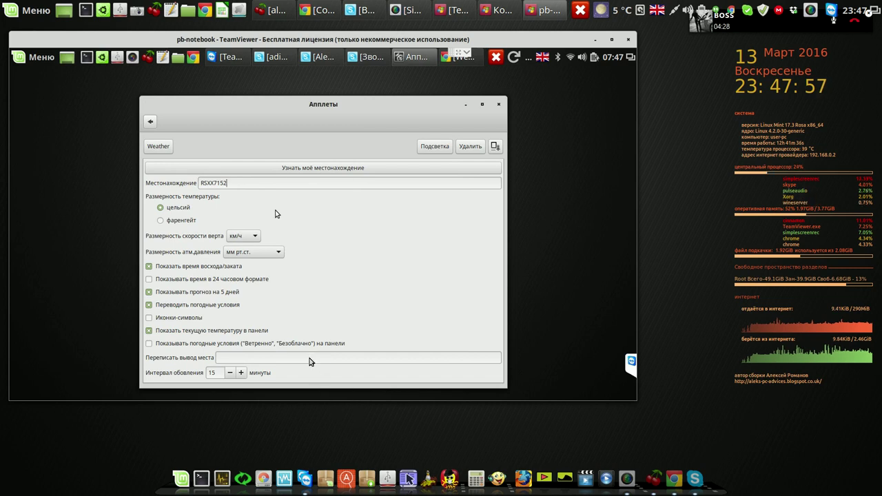
{"action": "left_click", "coordinate": [498, 105]}
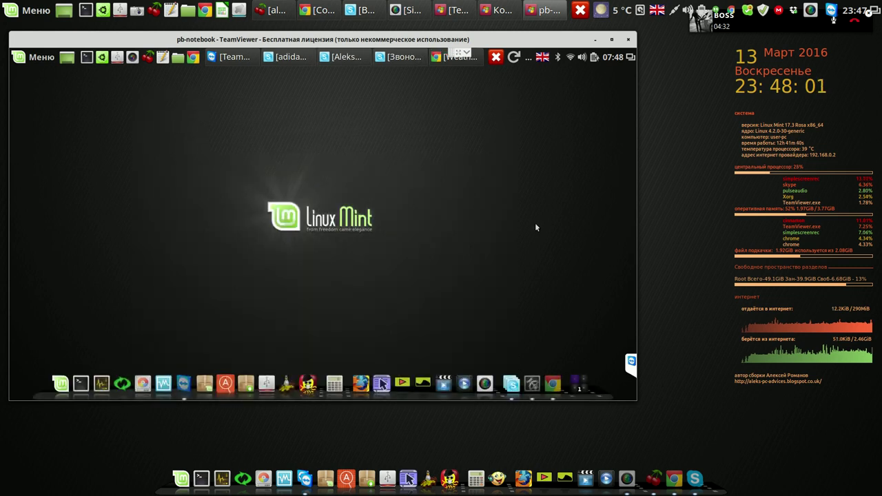
{"action": "left_click", "coordinate": [514, 57]}
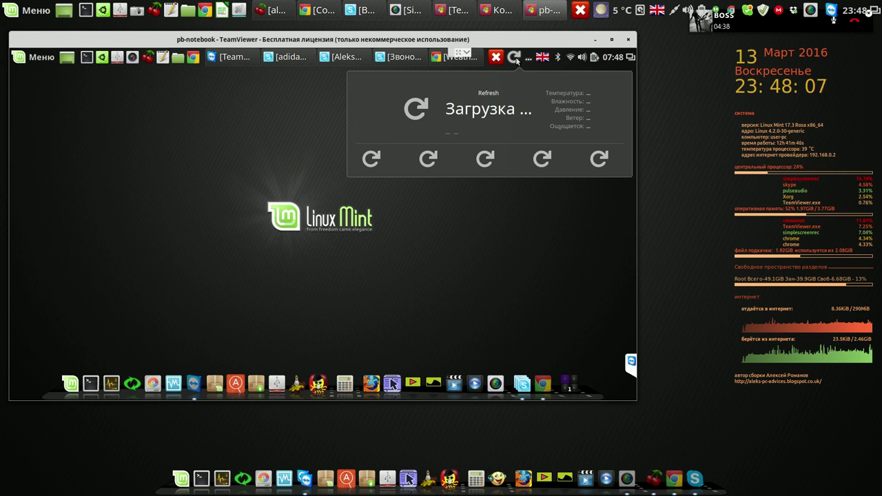
Step: Dismiss the forecast popup and reopen the weather applet's settings
{"action": "left_click", "coordinate": [515, 58]}
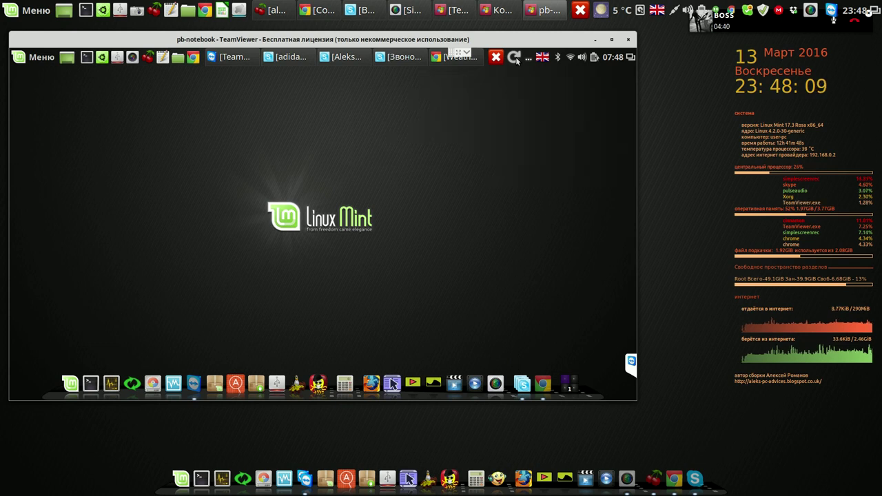
{"action": "right_click", "coordinate": [517, 60]}
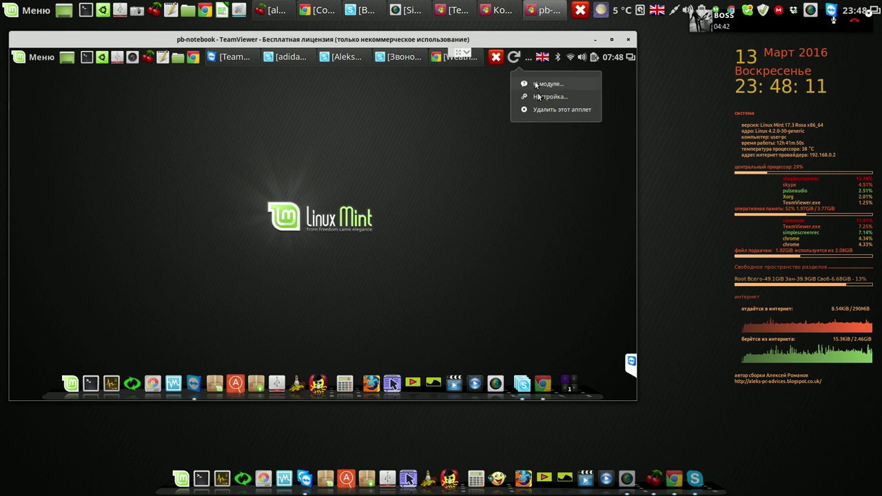
{"action": "left_click", "coordinate": [538, 97]}
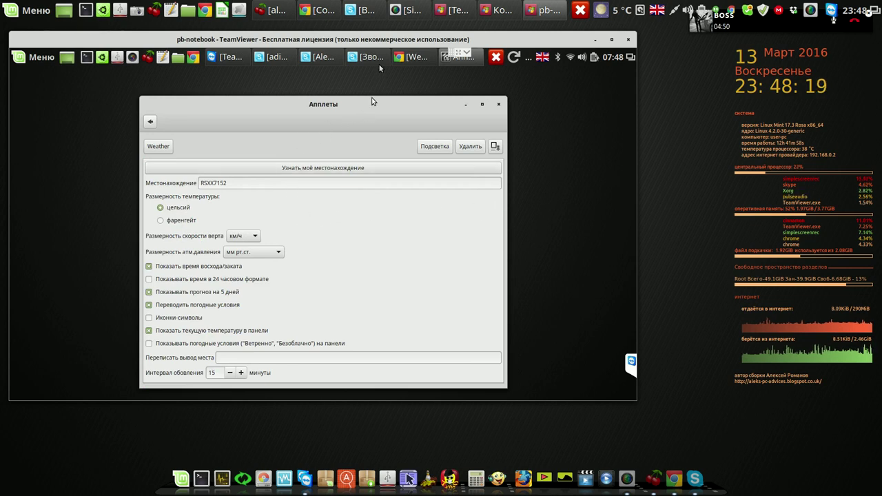
Step: Return to the Weather Location Codes page in the browser and search for Irkutsk
{"action": "left_click", "coordinate": [422, 59]}
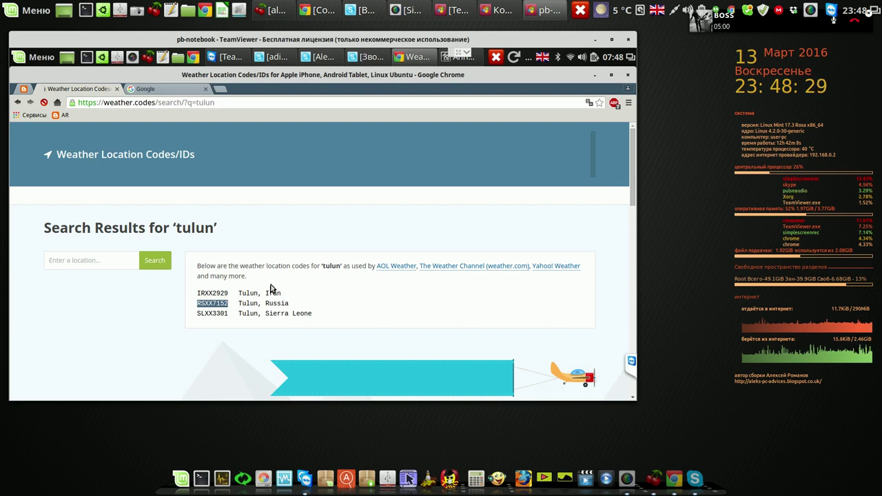
{"action": "left_click", "coordinate": [100, 264]}
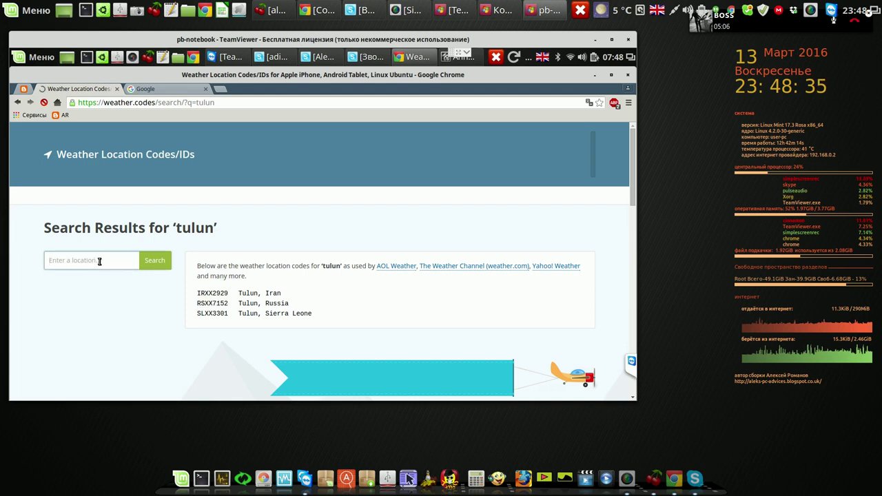
{"action": "type", "text": "l"}
{"action": "type", "text": "r"}
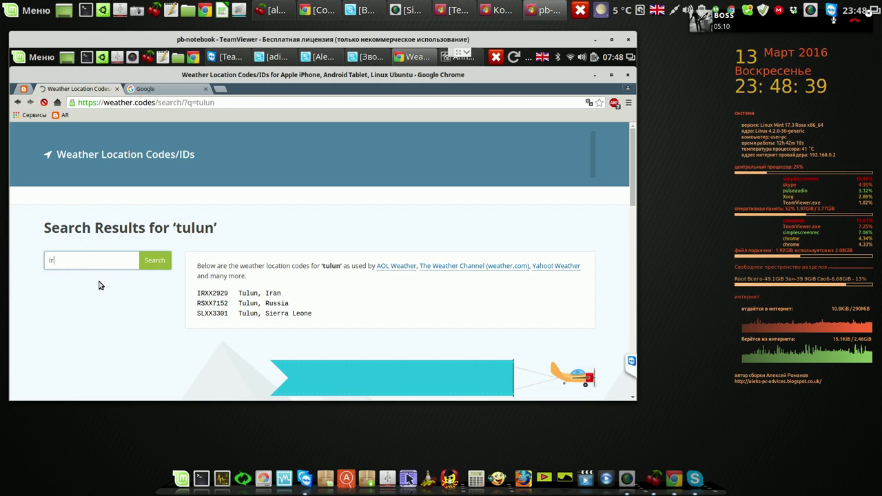
{"action": "type", "text": "kutsk"}
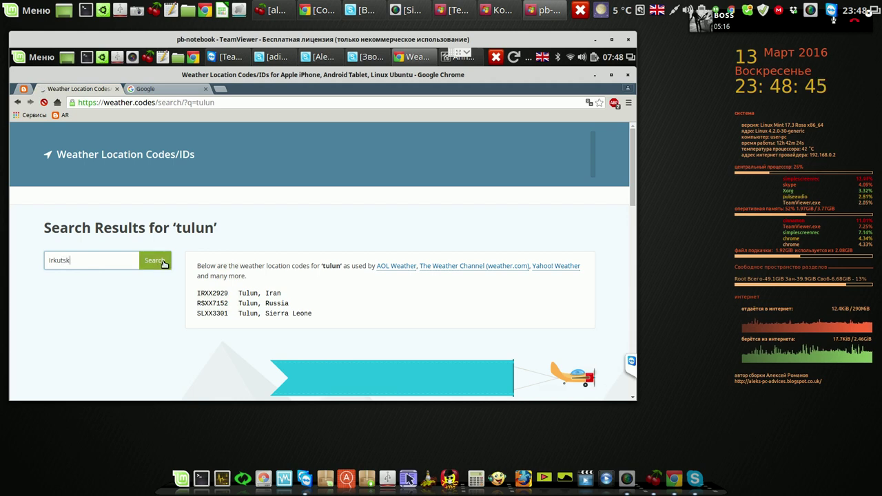
{"action": "left_click", "coordinate": [163, 263]}
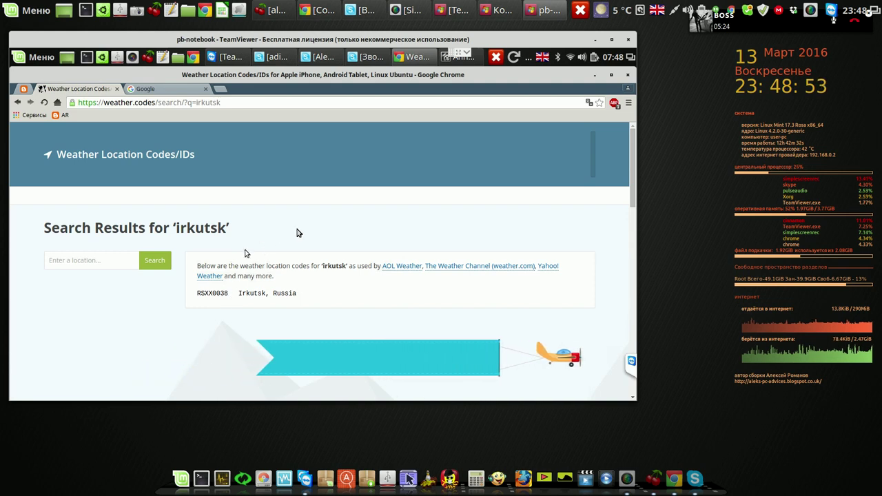
Step: Copy the weather location code RSXX0038 for Irkutsk, Russia from the search results
{"action": "left_click_drag", "start_coordinate": [230, 293], "coordinate": [196, 293]}
{"action": "key", "text": "cmd+c"}
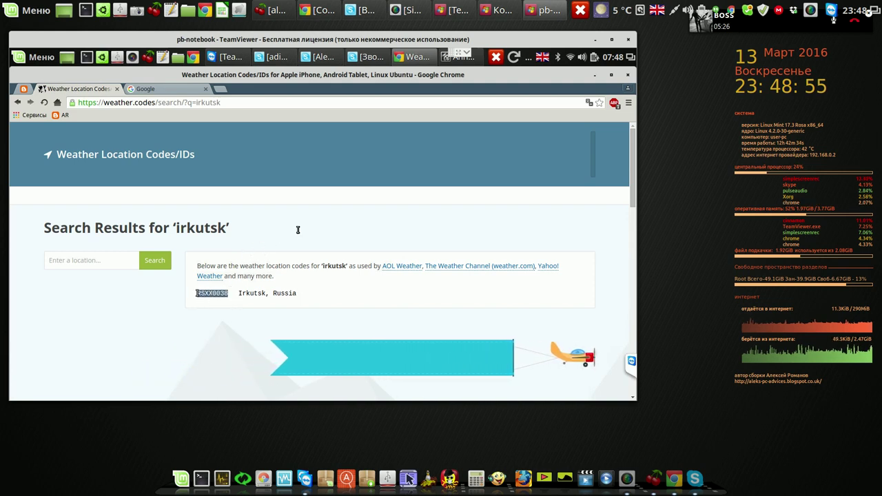
{"action": "key", "text": "Menu"}
{"action": "key", "text": "Return"}
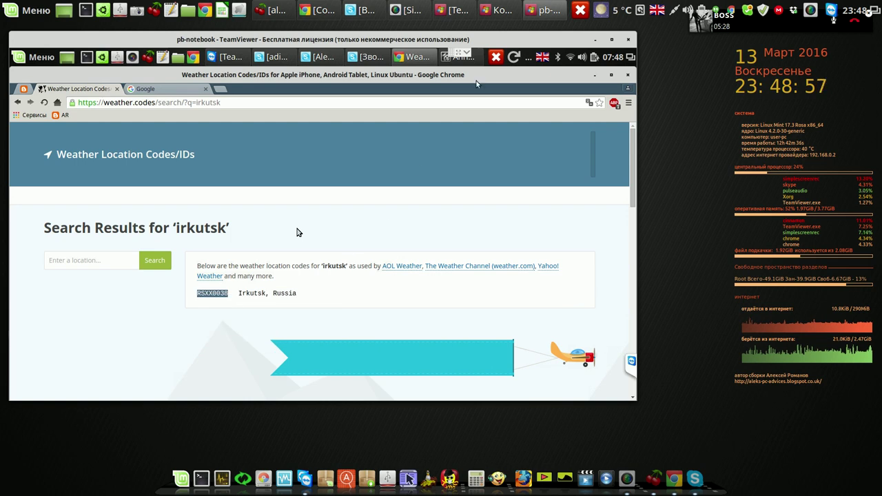
Step: Replace the weather applet's location with the copied code RSXX0038, close its settings, and check the forecast popup
{"action": "left_click", "coordinate": [513, 58]}
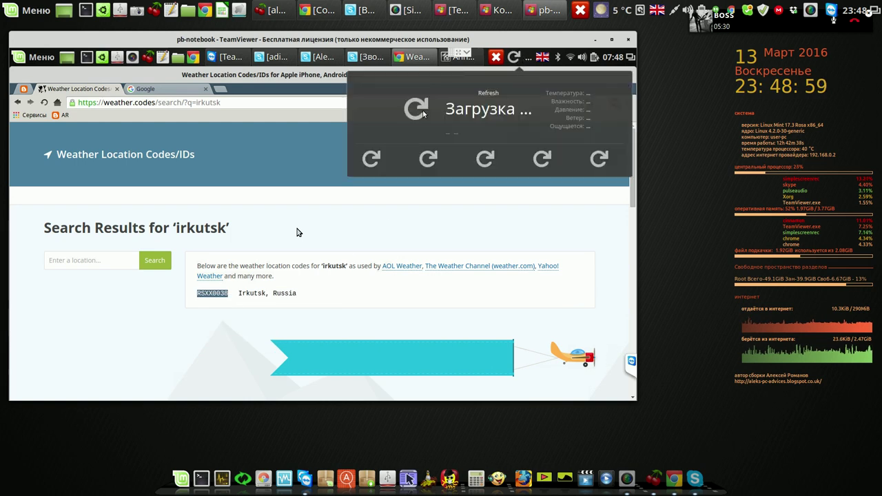
{"action": "left_click", "coordinate": [531, 61]}
{"action": "left_click", "coordinate": [413, 56]}
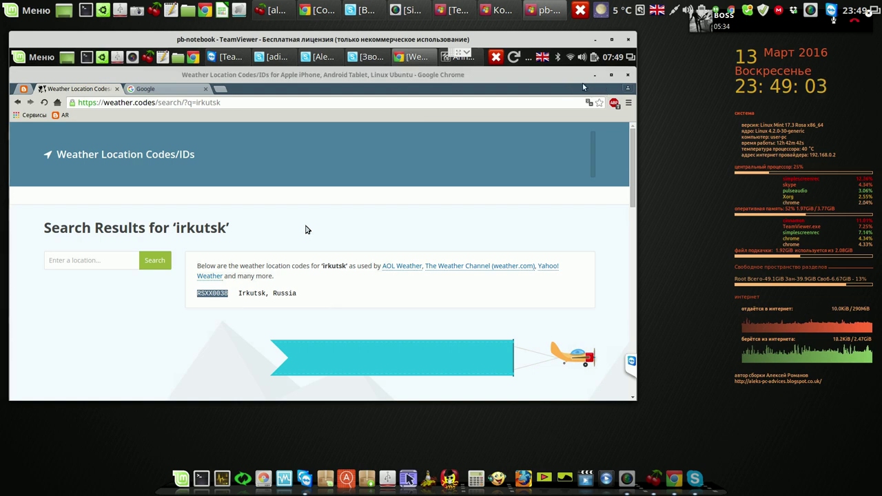
{"action": "double_click", "coordinate": [252, 183]}
{"action": "right_click", "coordinate": [253, 183]}
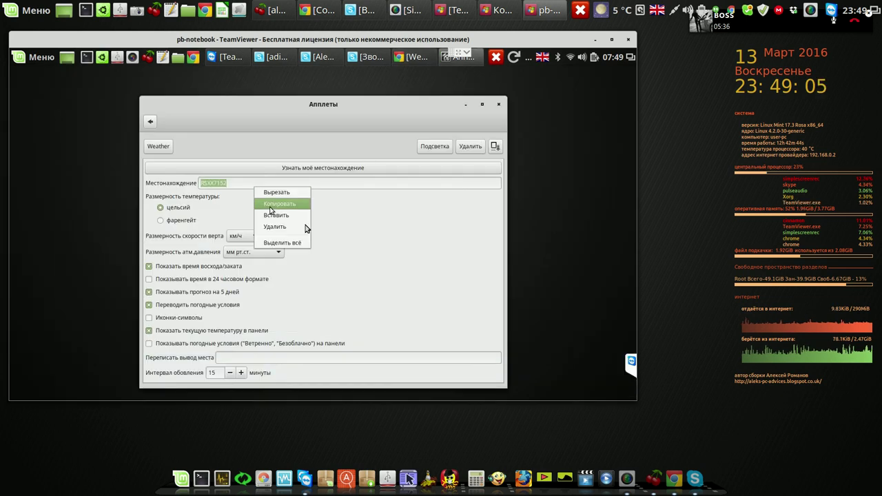
{"action": "left_click", "coordinate": [270, 215]}
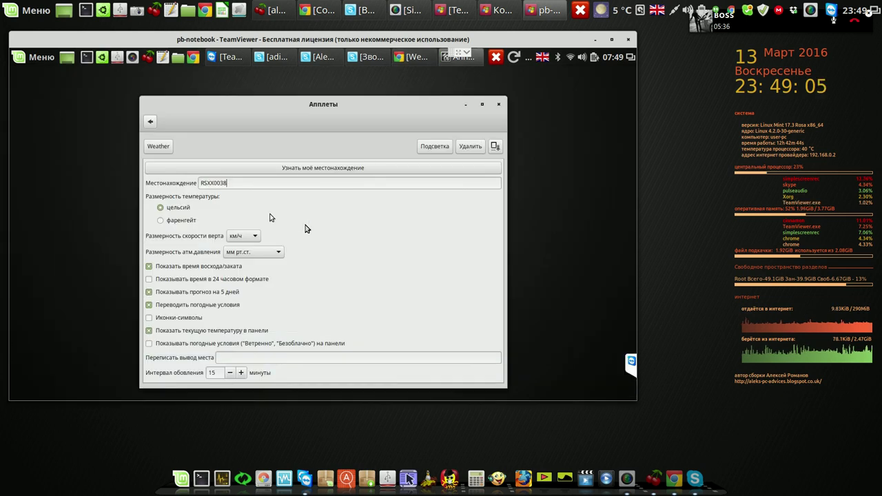
{"action": "left_click", "coordinate": [496, 107]}
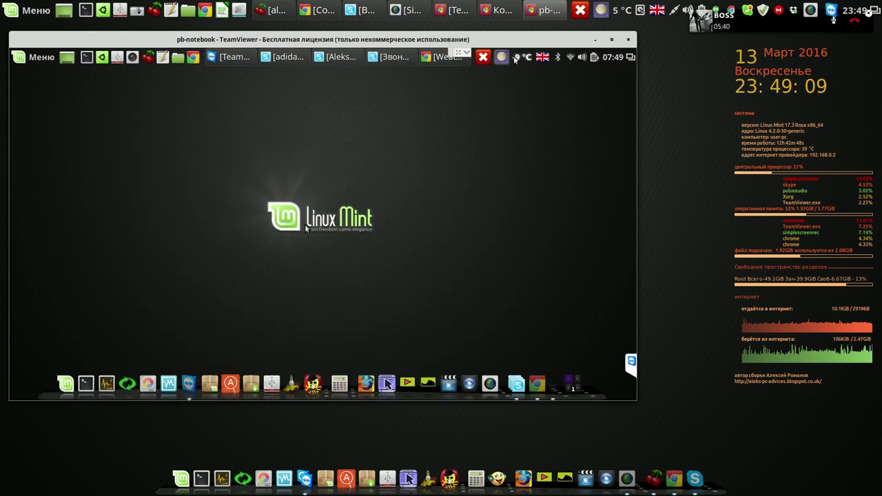
{"action": "left_click", "coordinate": [513, 57]}
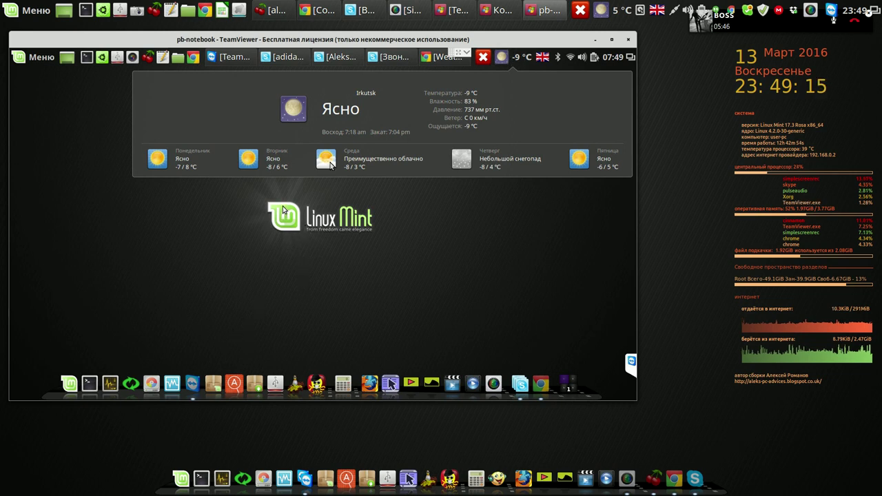
{"action": "left_click", "coordinate": [403, 197]}
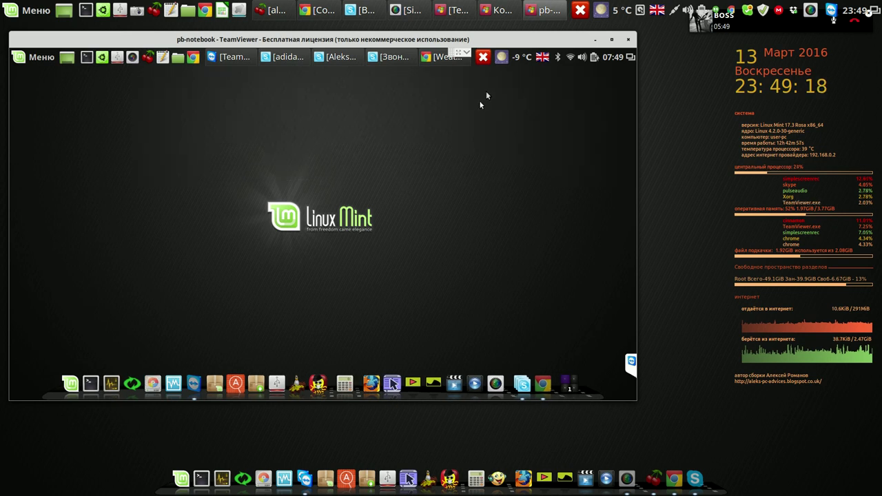
Step: Launch Conky Manager, enable the ~/.conky/Conky Aleksei/new_rus widget, and close the manager
{"action": "left_click", "coordinate": [42, 57]}
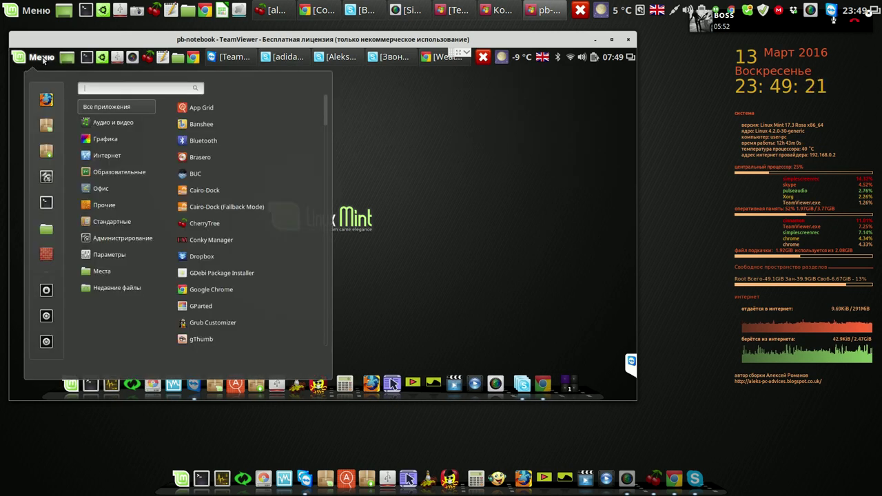
{"action": "mouse_move", "coordinate": [114, 122]}
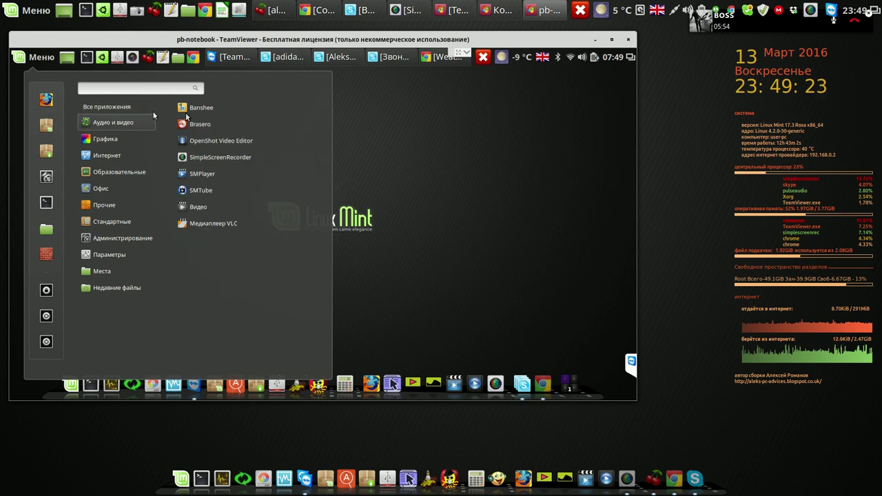
{"action": "mouse_move", "coordinate": [135, 106]}
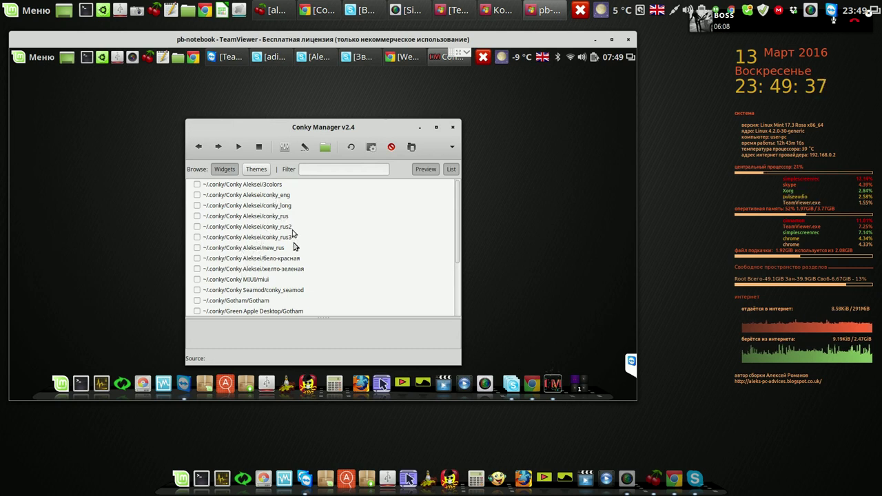
{"action": "left_click", "coordinate": [197, 248]}
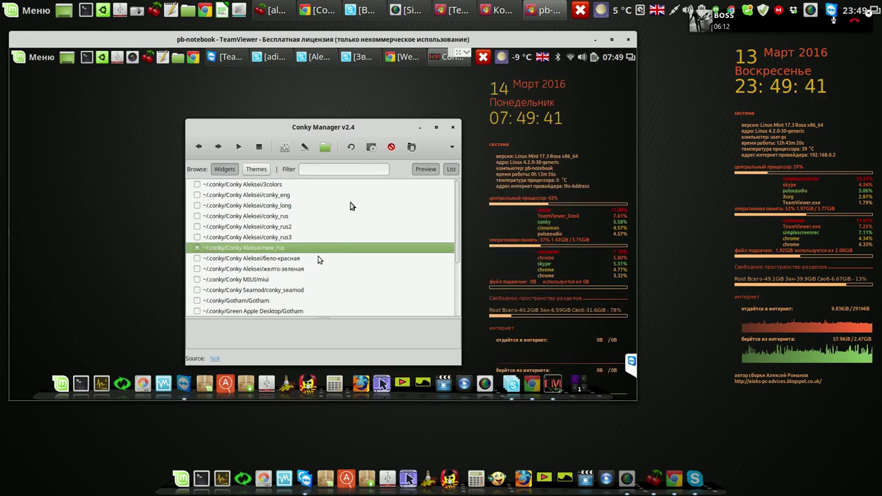
{"action": "left_click", "coordinate": [452, 129]}
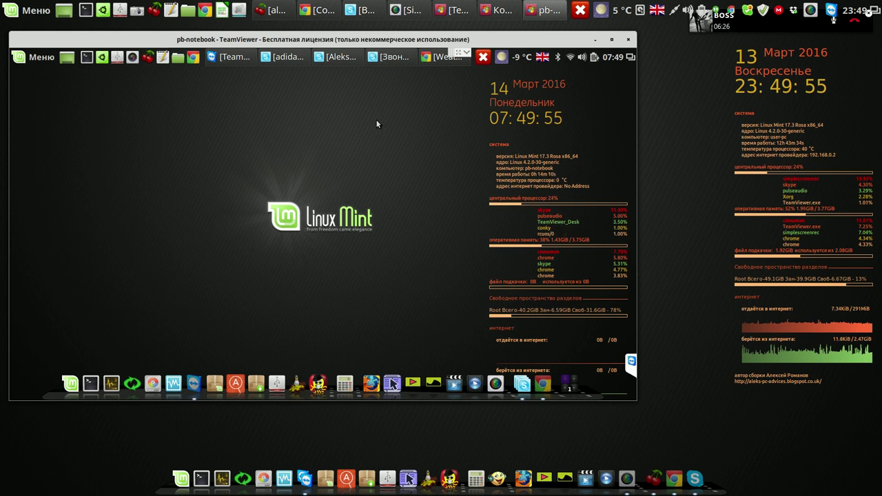
Step: Launch SkypeTab from the remote notebook's Internet applications
{"action": "left_click", "coordinate": [26, 61]}
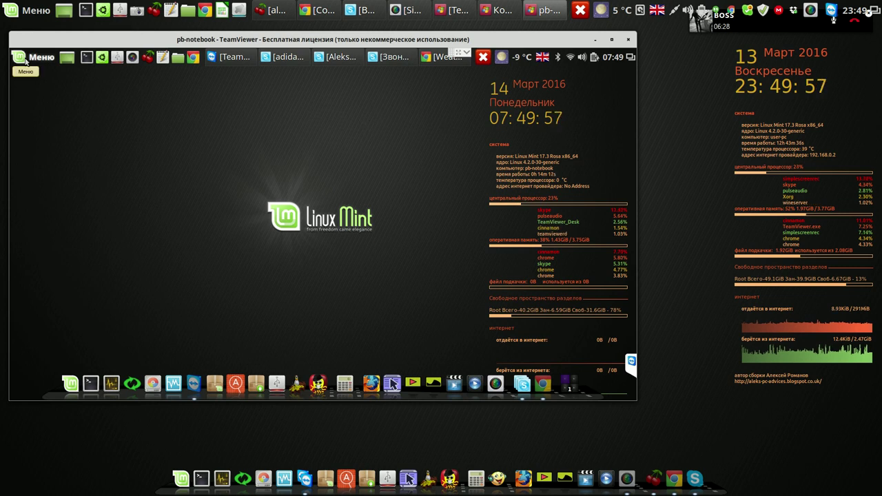
{"action": "mouse_move", "coordinate": [105, 155]}
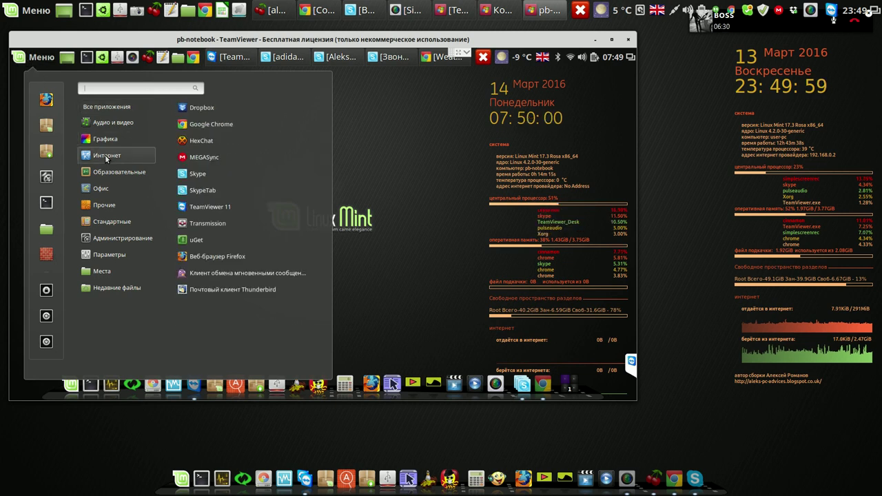
{"action": "left_click", "coordinate": [220, 191]}
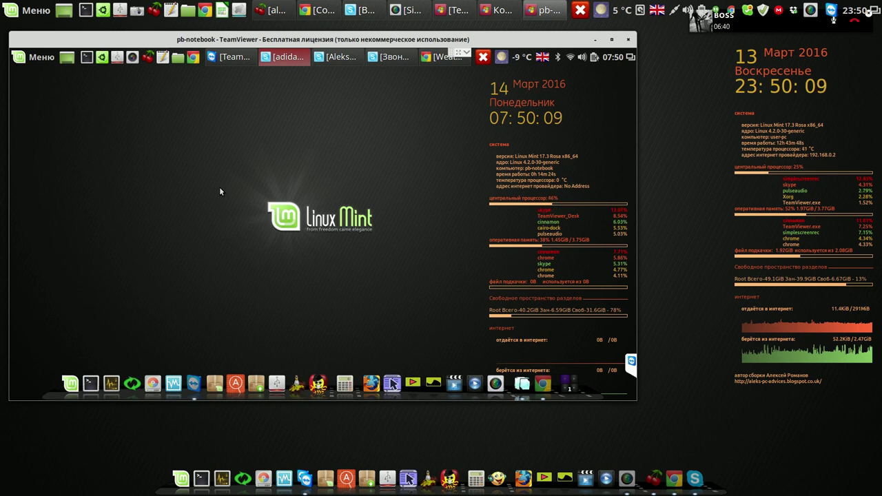
Step: Start a TeamViewer voice call in the remote session, accept enabling the microphone, and unmute it
{"action": "left_click", "coordinate": [632, 362]}
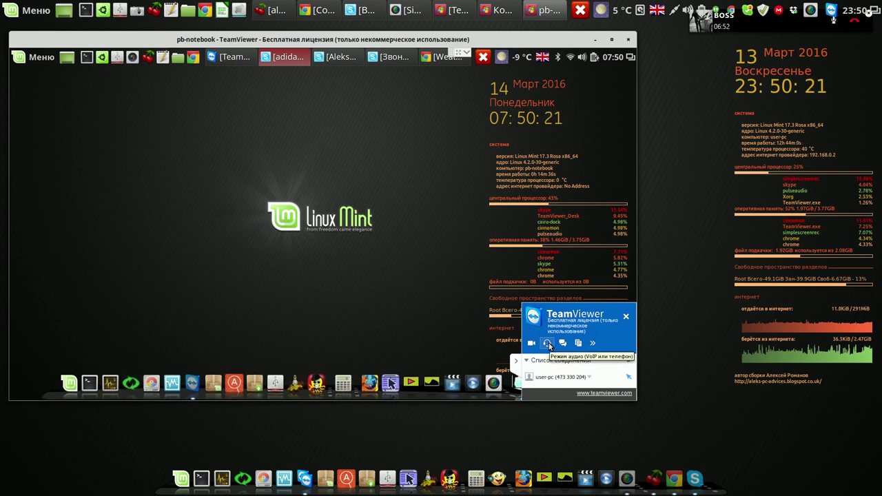
{"action": "left_click", "coordinate": [548, 343]}
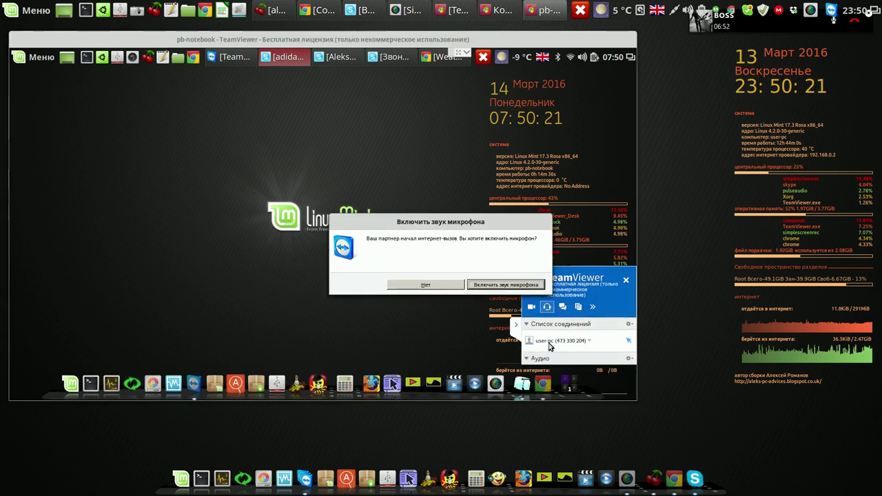
{"action": "left_click", "coordinate": [505, 286]}
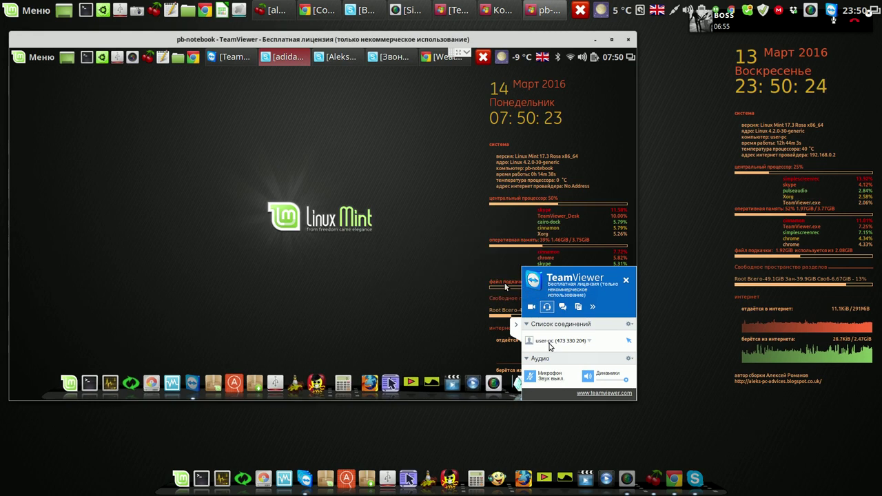
{"action": "left_click", "coordinate": [530, 376]}
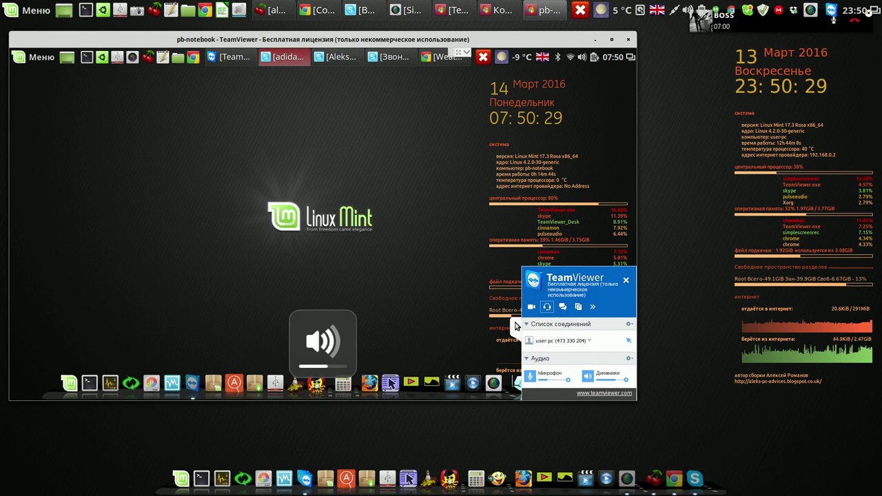
Step: Hang up the ongoing Skype call on the remote notebook and close its call window
{"action": "left_click", "coordinate": [396, 62]}
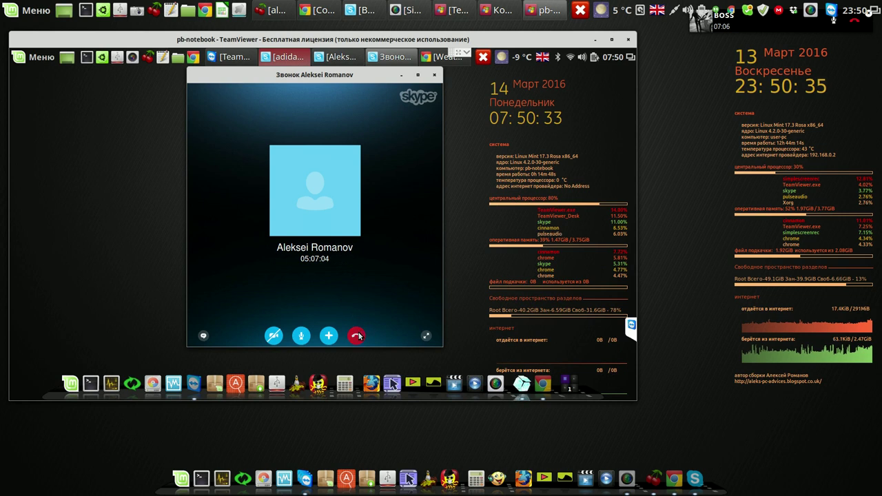
{"action": "left_click", "coordinate": [357, 335]}
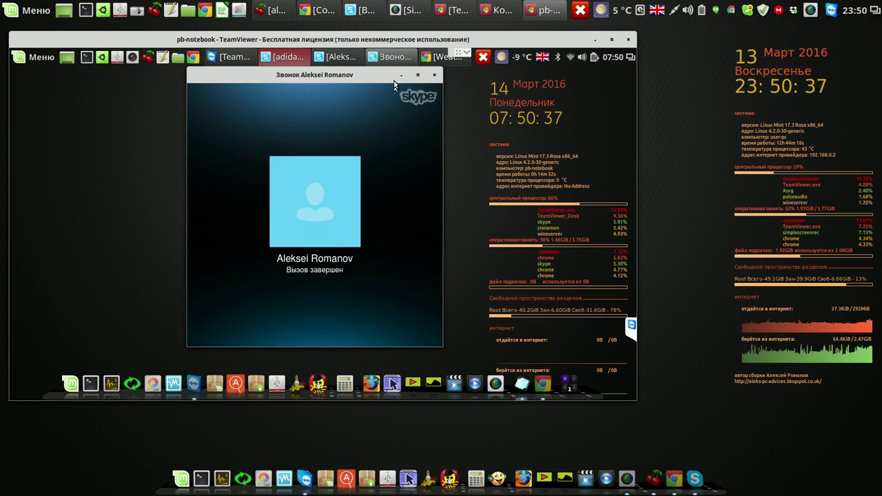
{"action": "left_click", "coordinate": [435, 75]}
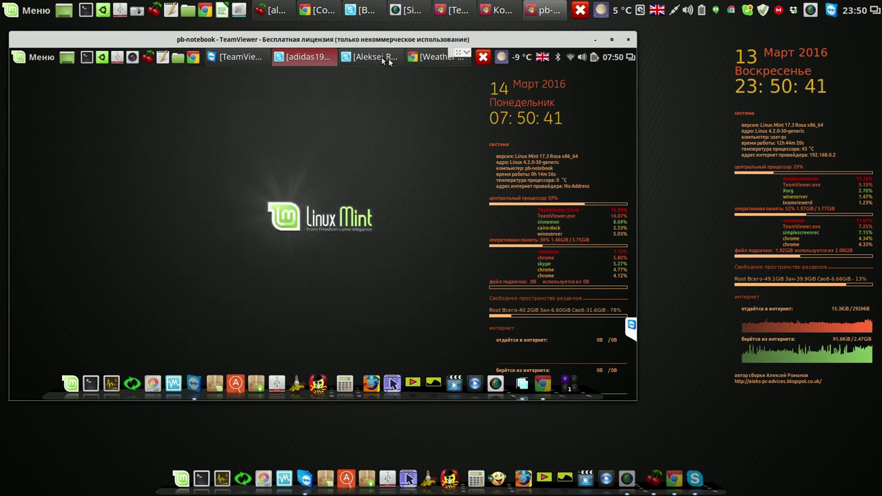
Step: Close the Skype conversation window and bring up Skype's main window with the contact list
{"action": "left_click", "coordinate": [377, 58]}
{"action": "left_click", "coordinate": [352, 86]}
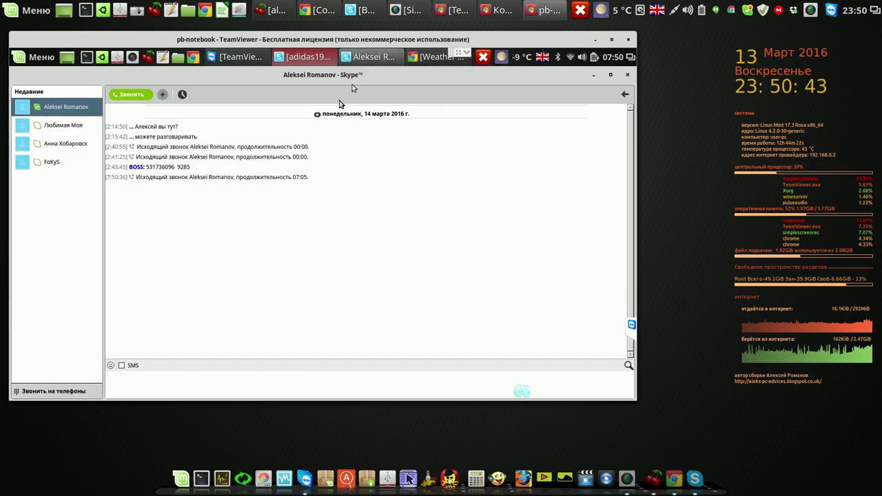
{"action": "left_click", "coordinate": [627, 75]}
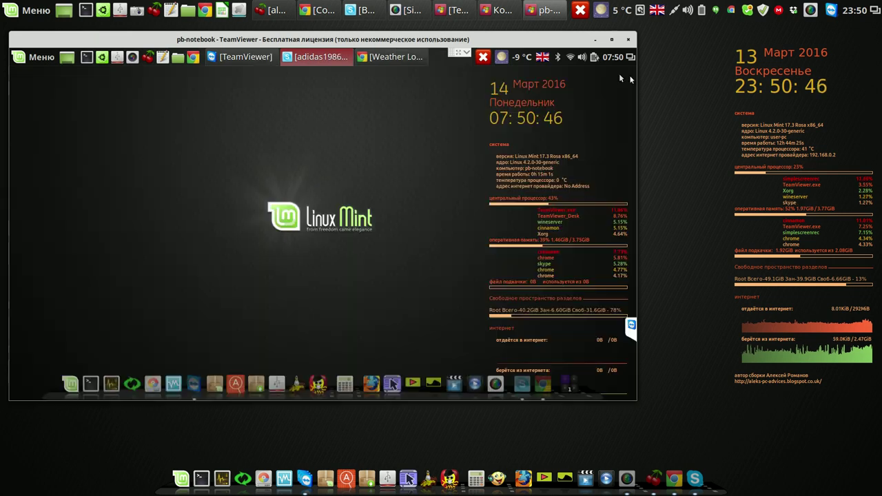
{"action": "left_click", "coordinate": [318, 56]}
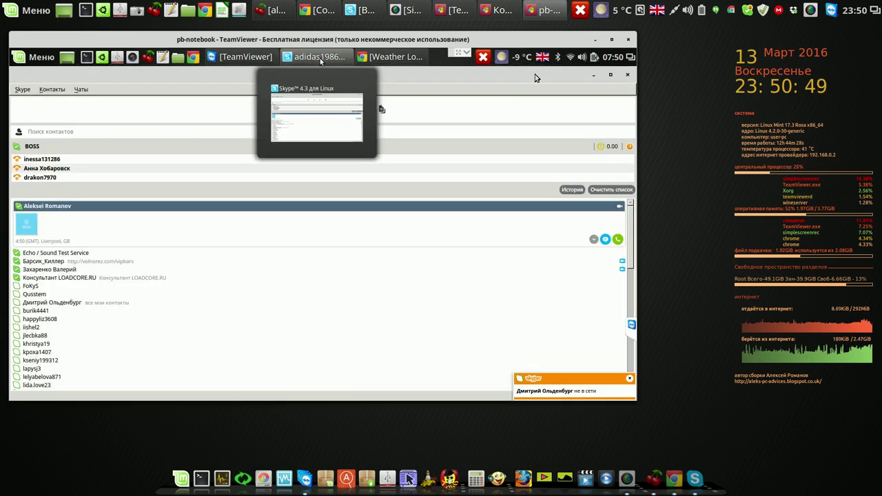
Step: Close the maximized Skype window and launch SkypeTab again from the remote notebook's Internet applications
{"action": "left_click", "coordinate": [627, 76]}
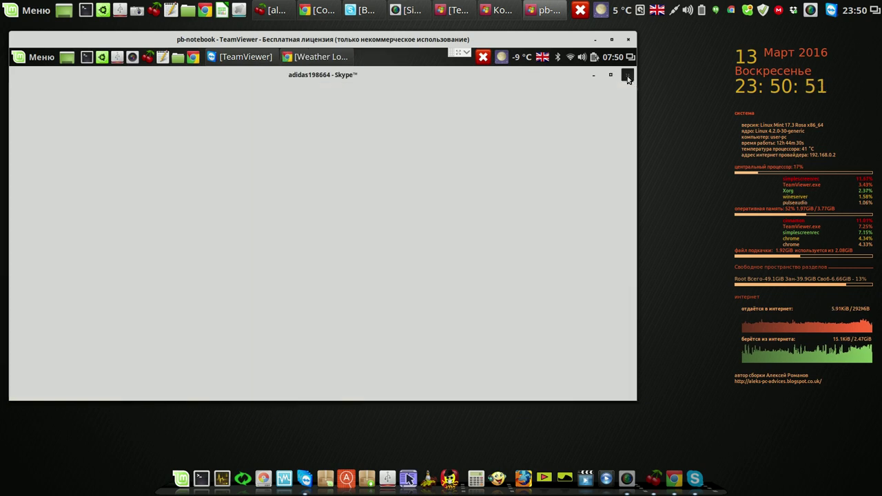
{"action": "left_click", "coordinate": [39, 59]}
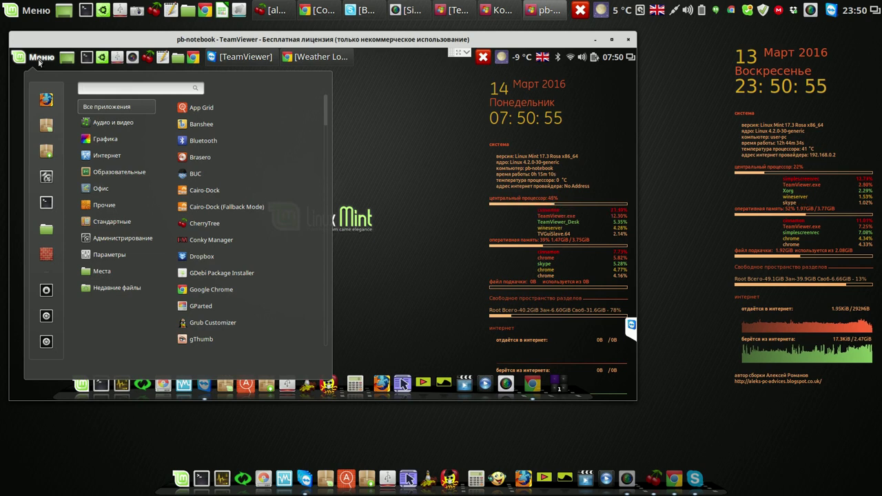
{"action": "mouse_move", "coordinate": [93, 155]}
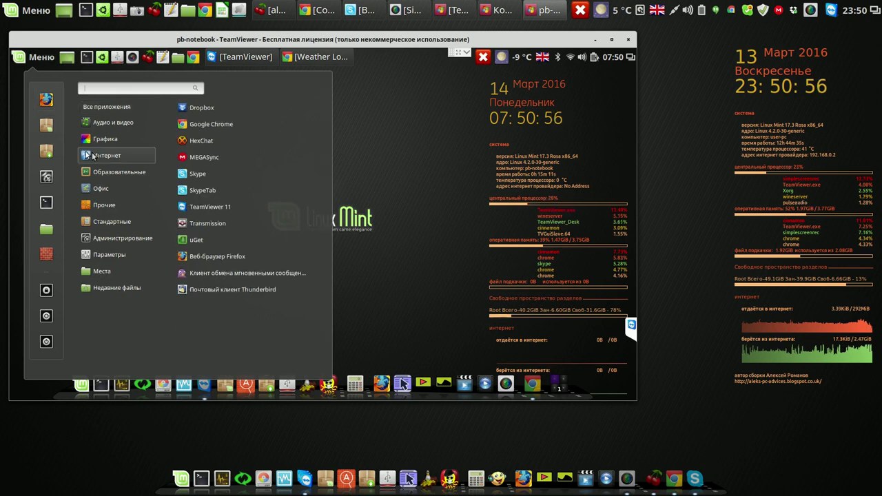
{"action": "left_click", "coordinate": [201, 193]}
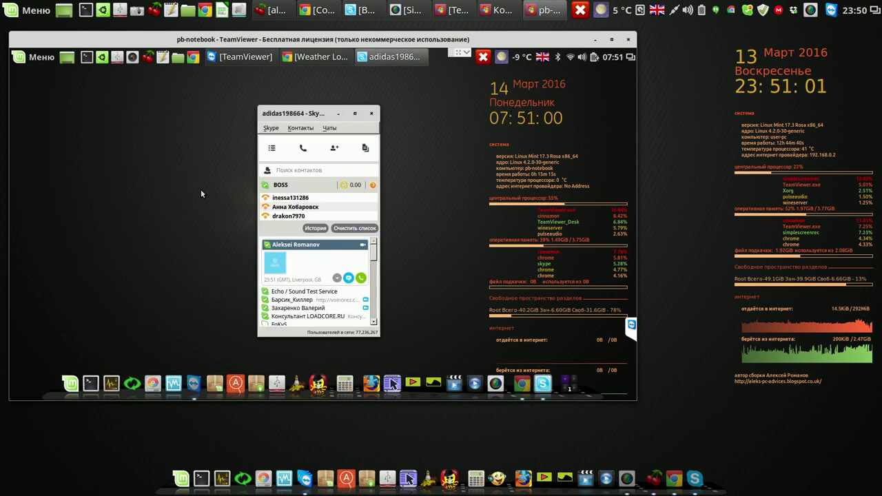
Step: Clear the missed-call list in Skype's main window and relaunch SkypeTab from the Internet applications
{"action": "left_click", "coordinate": [340, 228]}
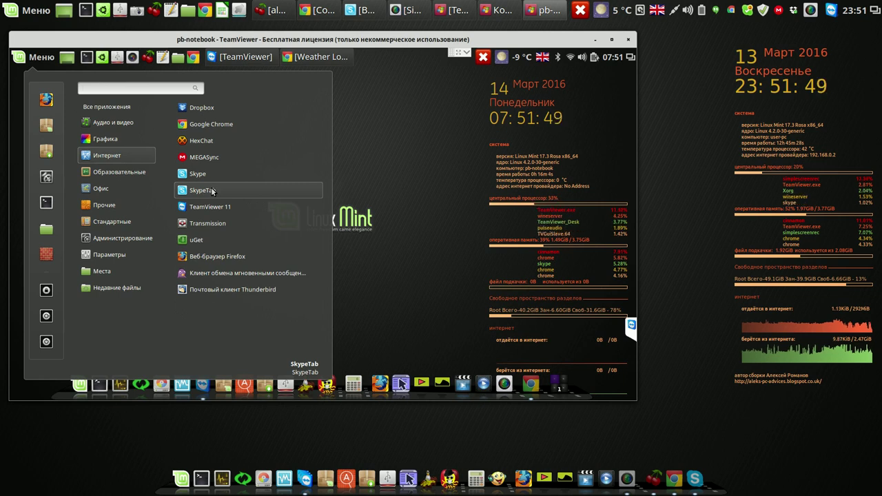
{"action": "left_click", "coordinate": [212, 191]}
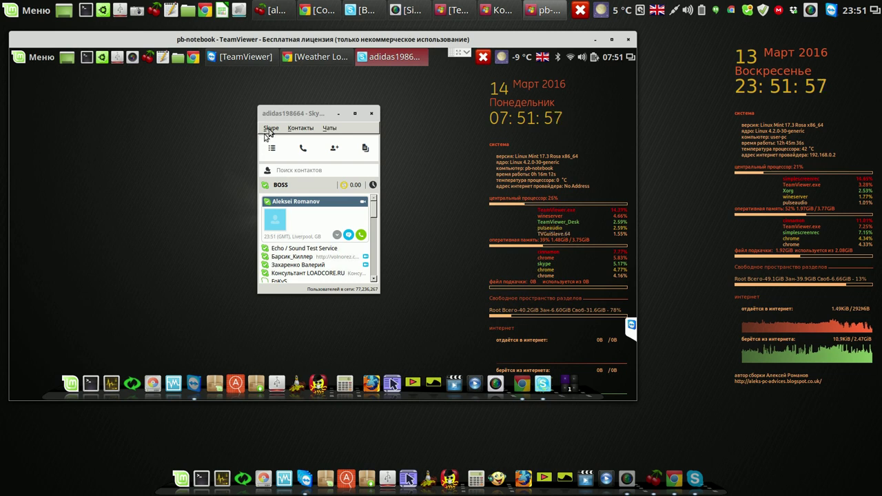
Step: Open Skype's settings, examine the General and Privacy options, and mark the local YouTube mail notification as read
{"action": "left_click", "coordinate": [270, 129]}
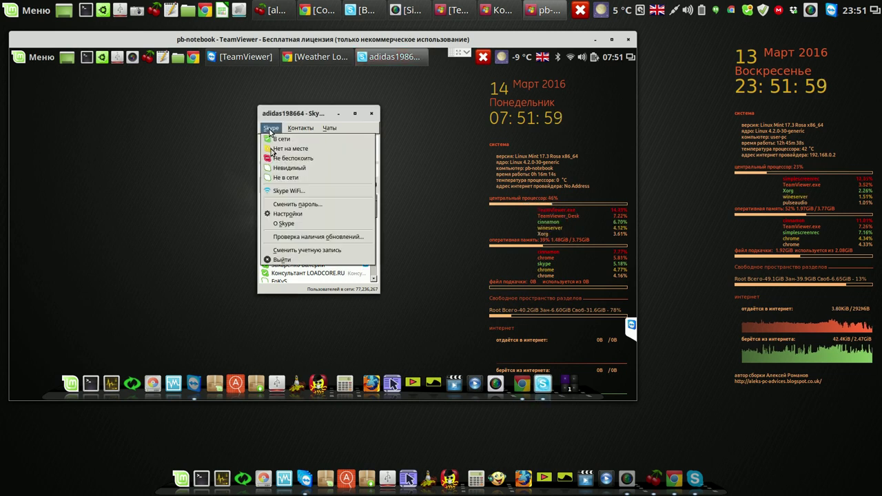
{"action": "left_click", "coordinate": [279, 215]}
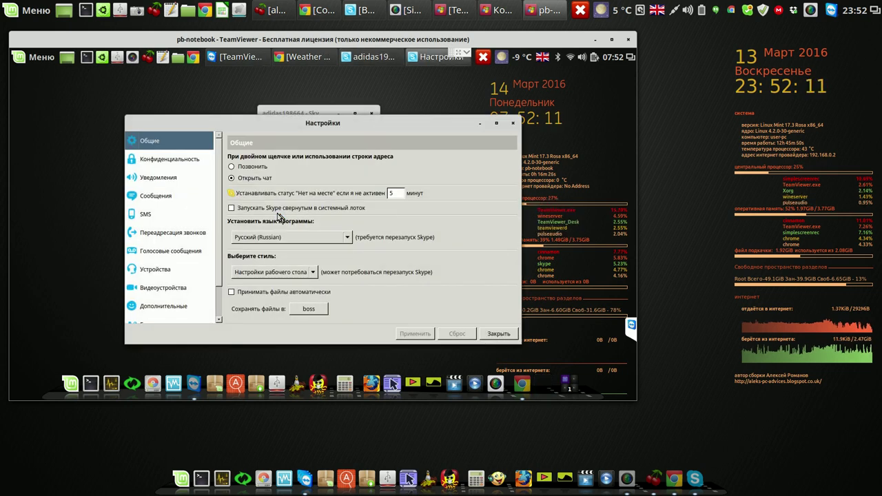
{"action": "left_click", "coordinate": [166, 163]}
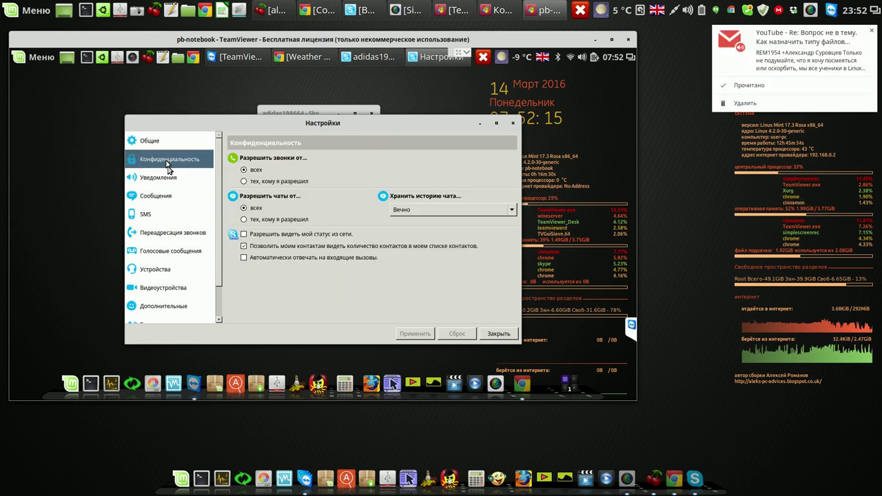
{"action": "left_click", "coordinate": [728, 86]}
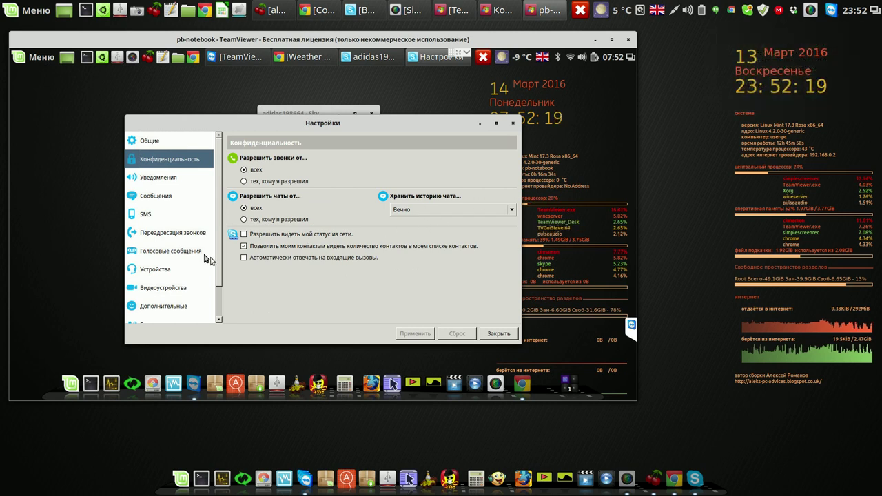
Step: Examine Skype's notification events for contacts entering and leaving a chat, cancel the settings, and close the Skype window
{"action": "left_click", "coordinate": [159, 180]}
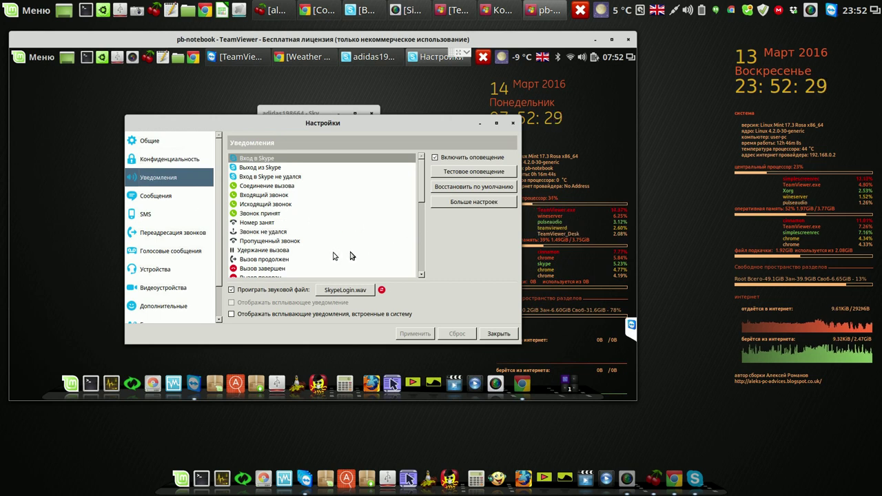
{"action": "left_click", "coordinate": [422, 231]}
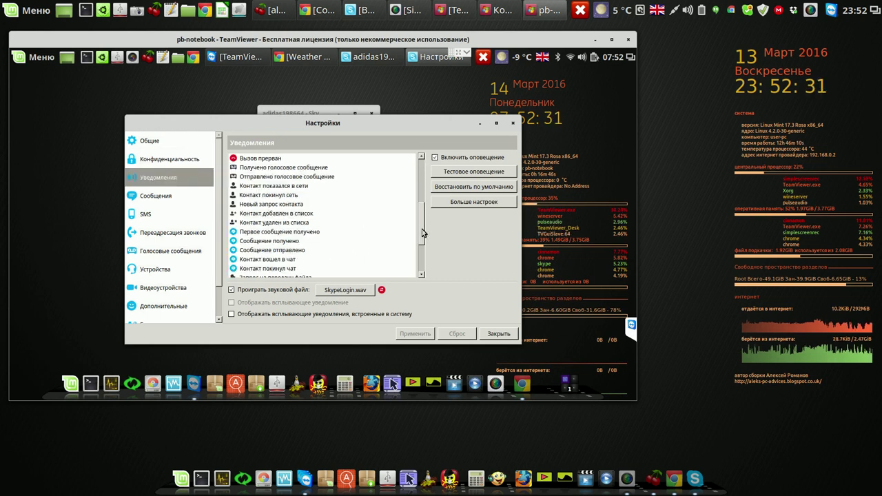
{"action": "left_click", "coordinate": [274, 259]}
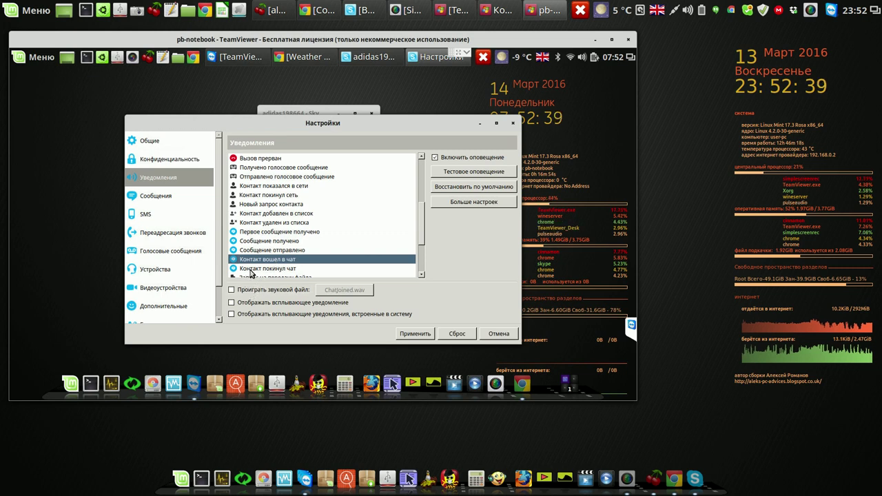
{"action": "left_click", "coordinate": [250, 269]}
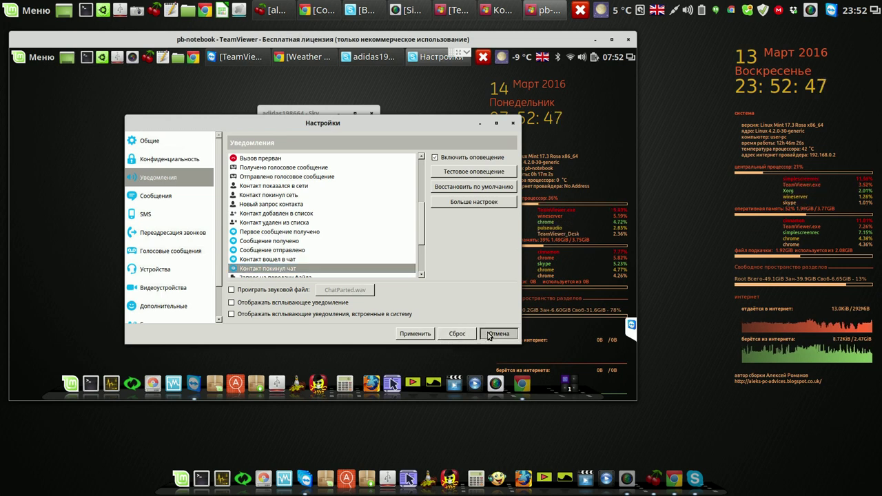
{"action": "left_click", "coordinate": [489, 330]}
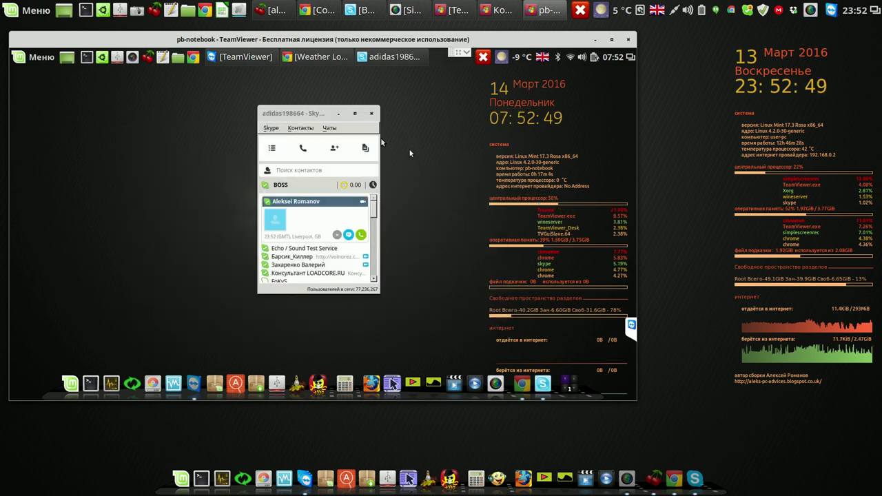
{"action": "left_click", "coordinate": [371, 114]}
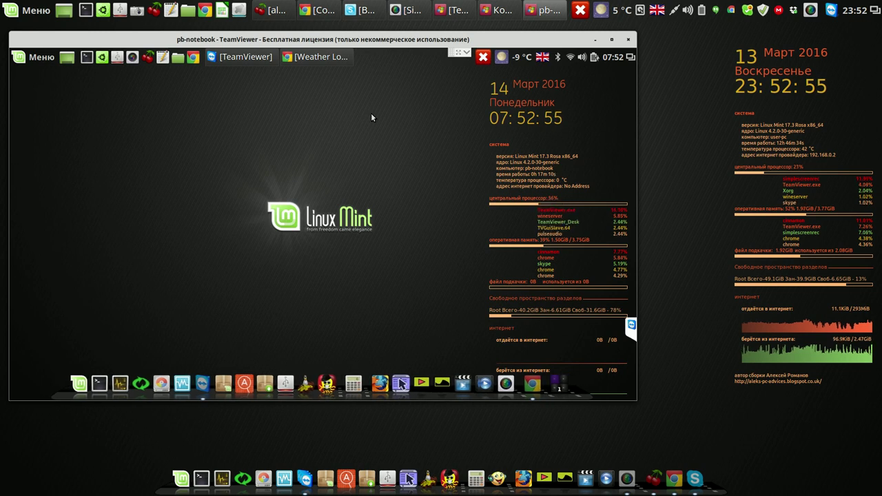
Step: Add SkypeTab to the remote notebook's startup applications in the system settings, and close the settings window
{"action": "left_click", "coordinate": [45, 59]}
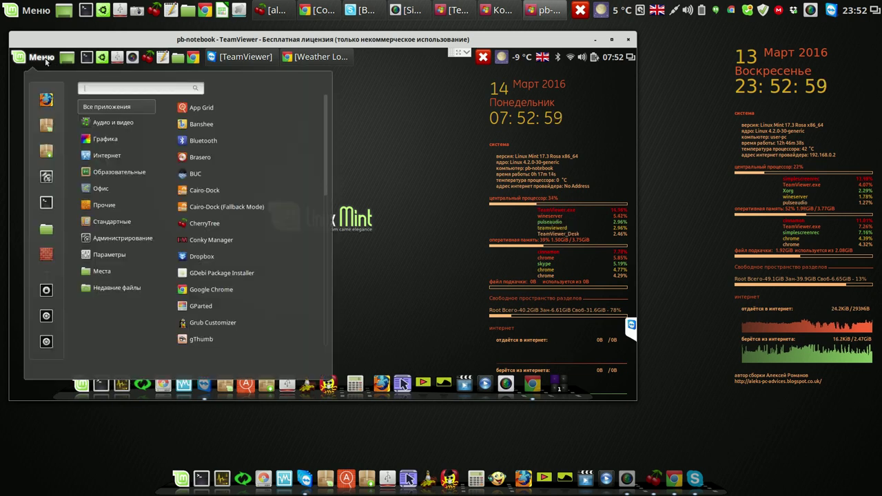
{"action": "left_click", "coordinate": [47, 179]}
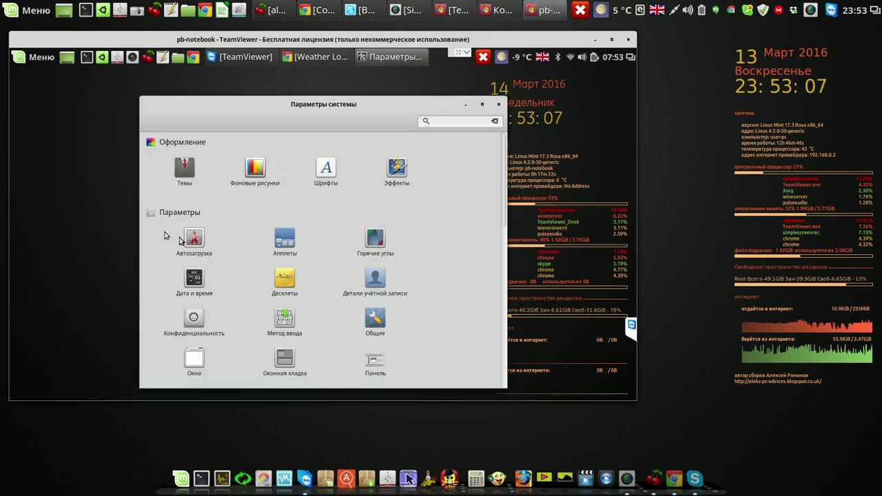
{"action": "left_click", "coordinate": [192, 241]}
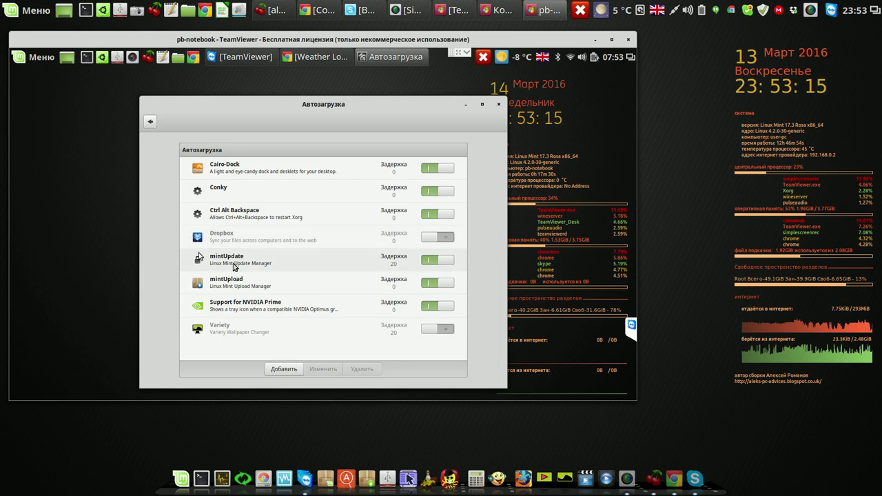
{"action": "left_click", "coordinate": [291, 370]}
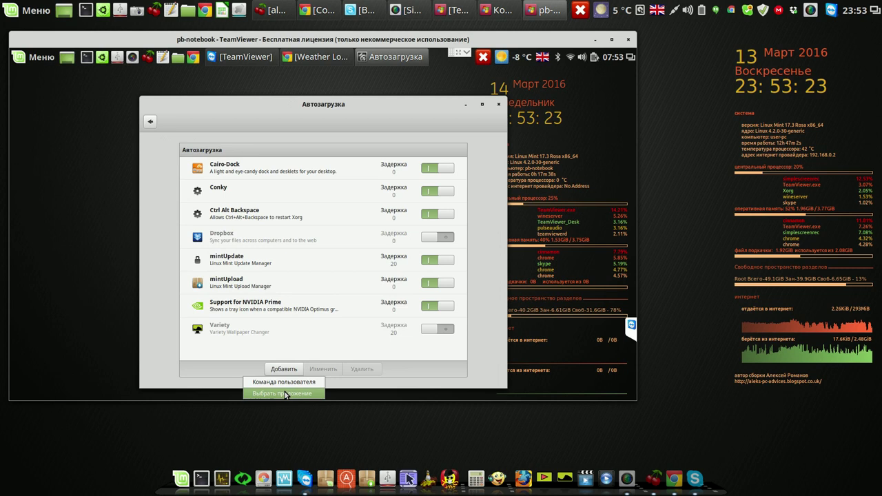
{"action": "left_click", "coordinate": [286, 394]}
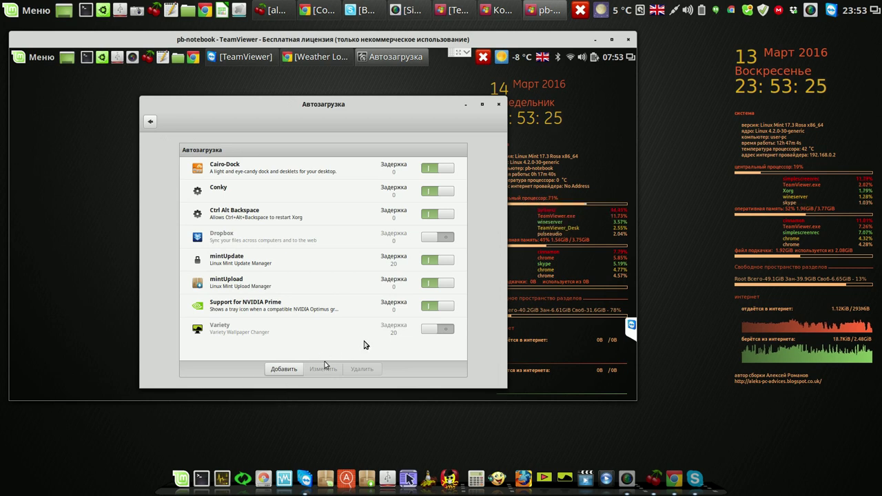
{"action": "key", "text": "Return"}
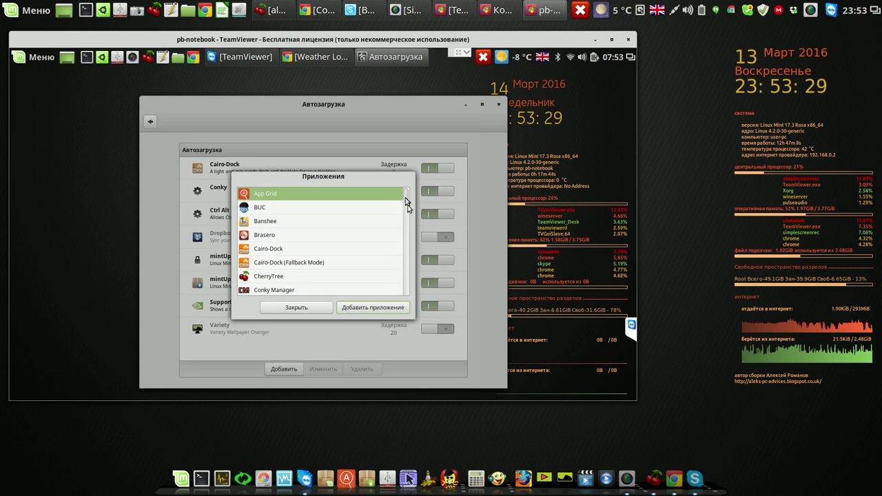
{"action": "left_click_drag", "start_coordinate": [407, 200], "coordinate": [414, 233]}
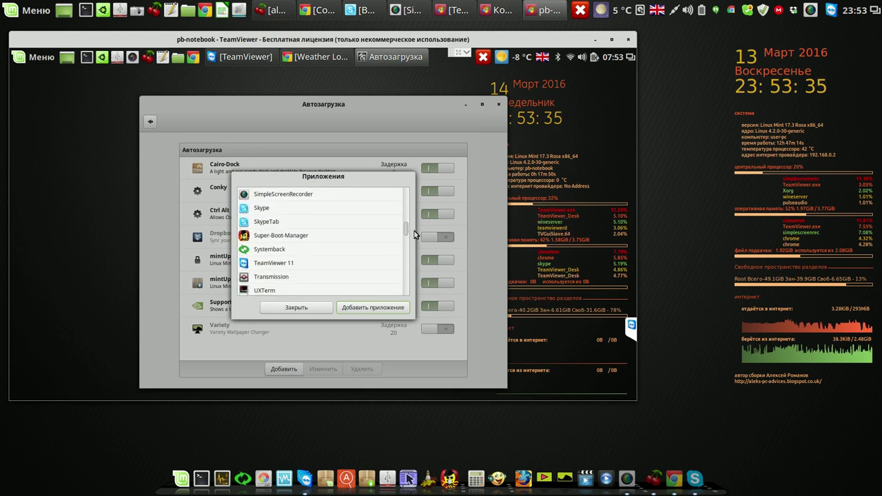
{"action": "left_click", "coordinate": [260, 223]}
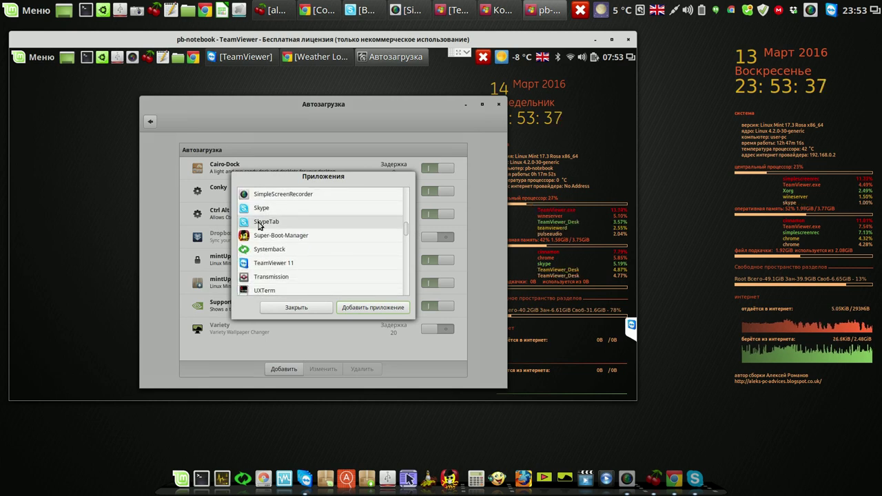
{"action": "left_click", "coordinate": [361, 311]}
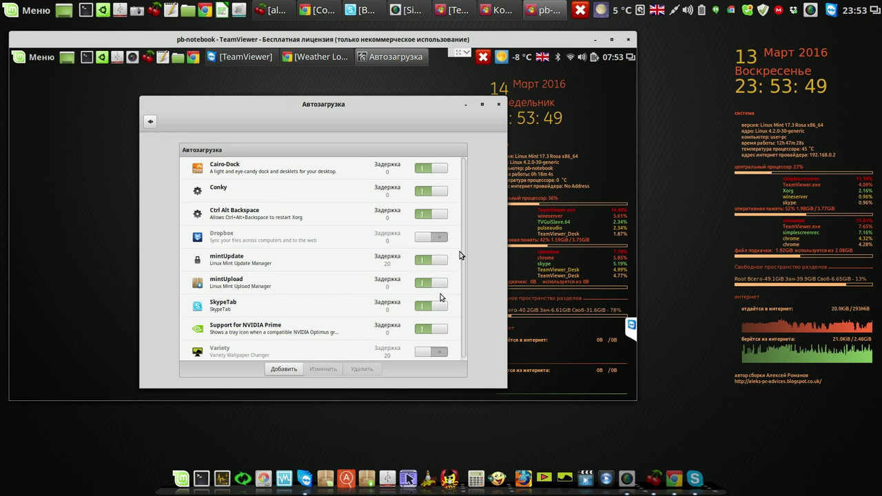
{"action": "left_click", "coordinate": [497, 105]}
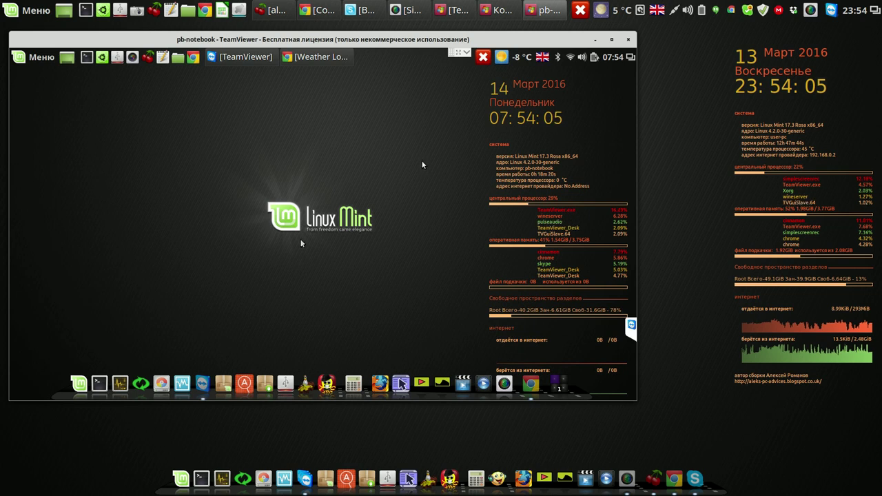
Step: Launch GParted on the remote notebook with the account password, examine the /dev/sda partitions, and close it
{"action": "left_click", "coordinate": [165, 383]}
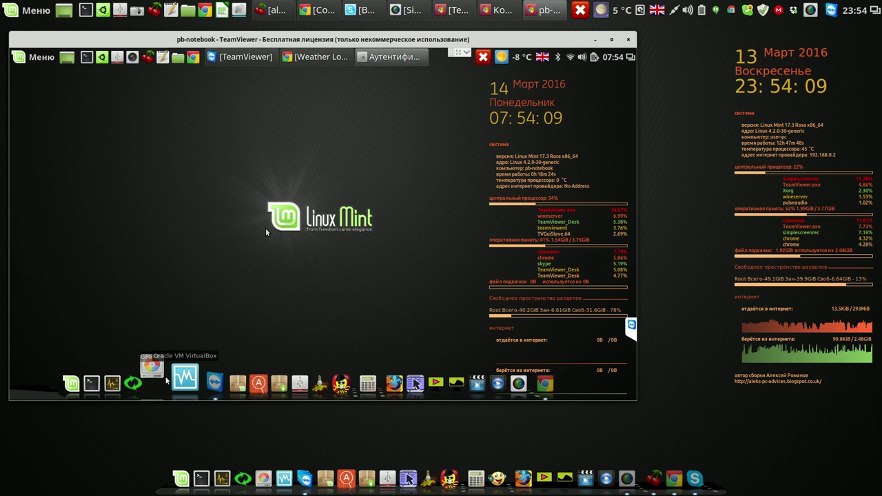
{"action": "type", "text": "•"}
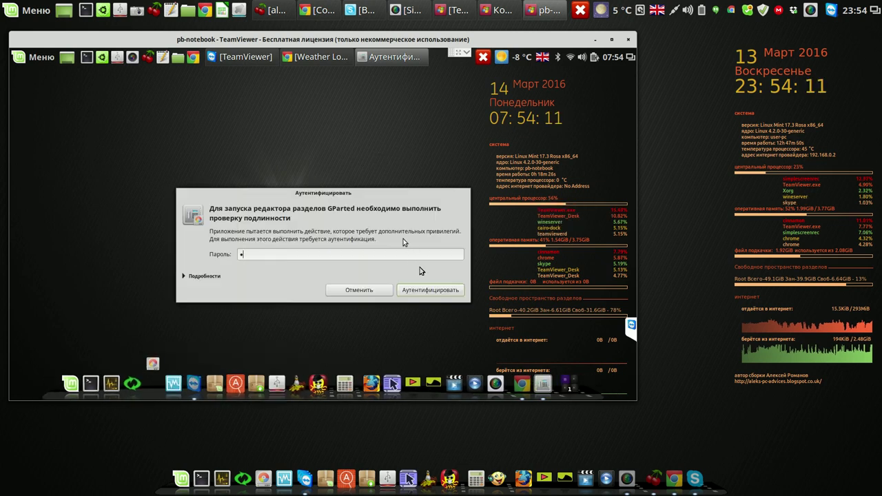
{"action": "left_click", "coordinate": [429, 289]}
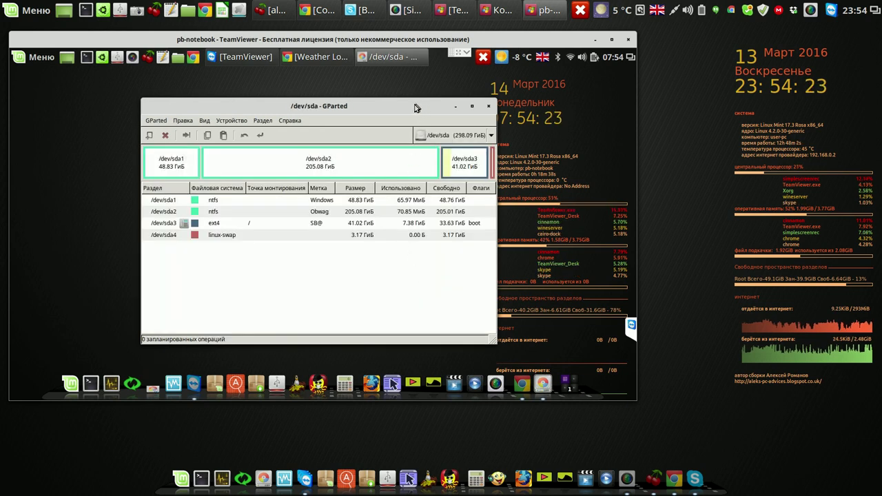
{"action": "left_click_drag", "start_coordinate": [414, 108], "coordinate": [359, 95]}
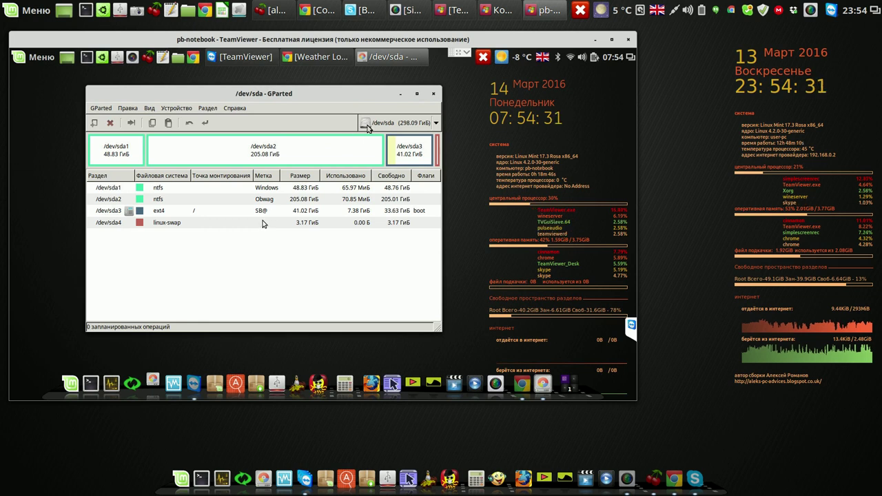
{"action": "left_click", "coordinate": [433, 94]}
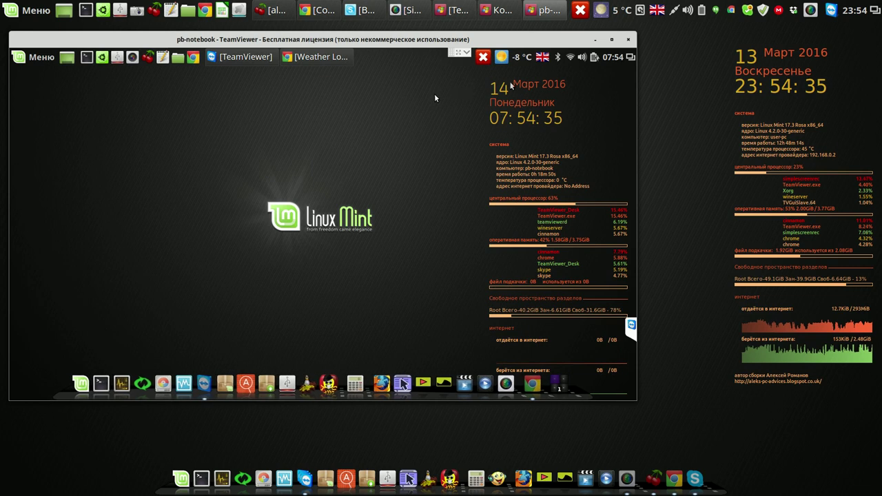